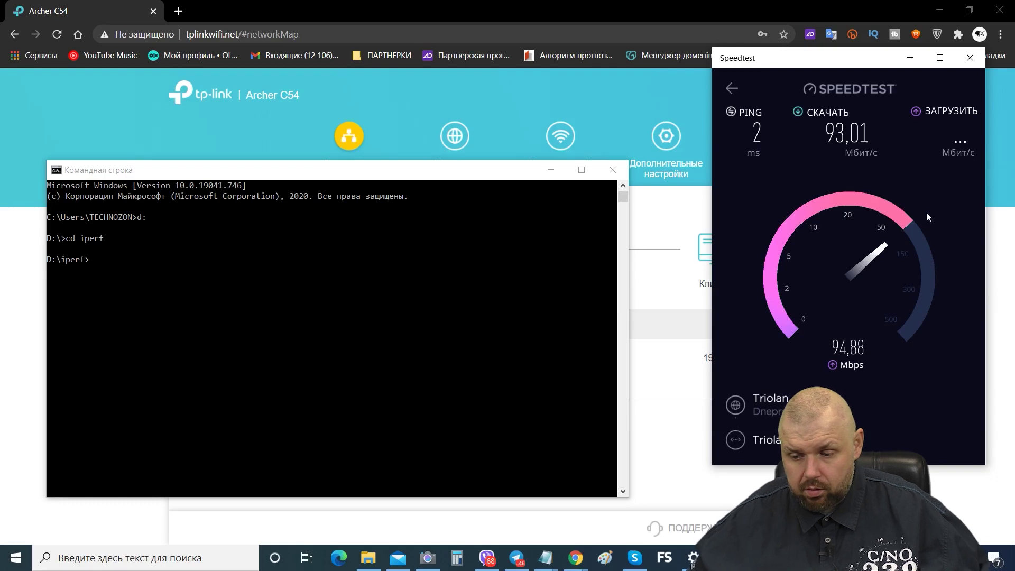
Switch to the Camera app showing the second computer's screen and close its Speedtest window
left_click(590, 213)
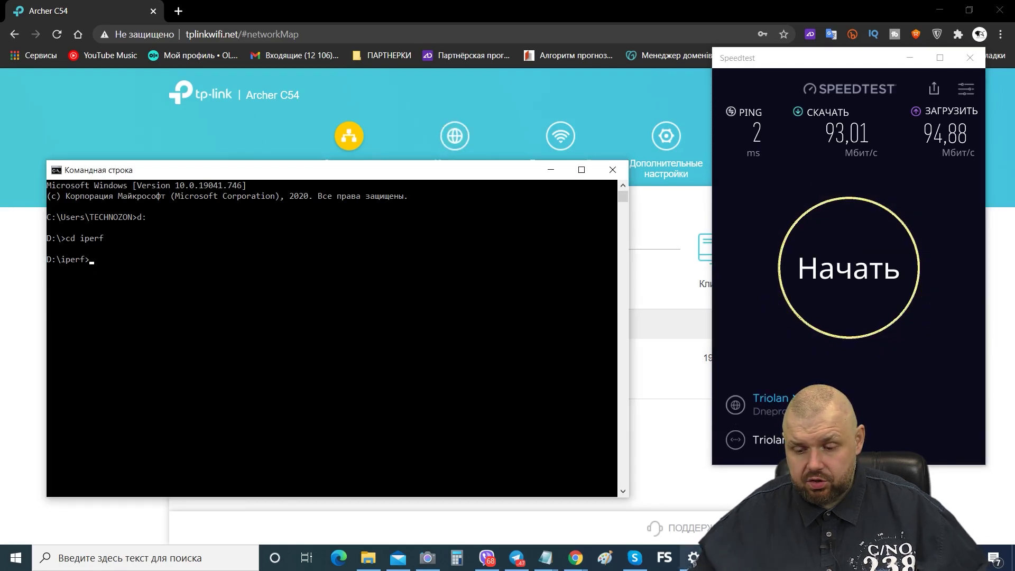
left_click(432, 562)
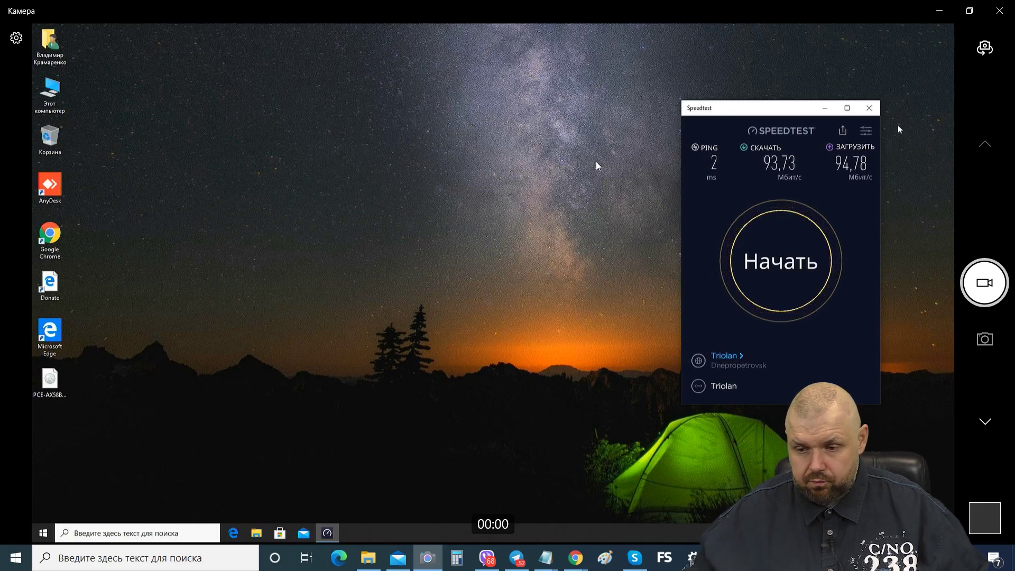
left_click(870, 111)
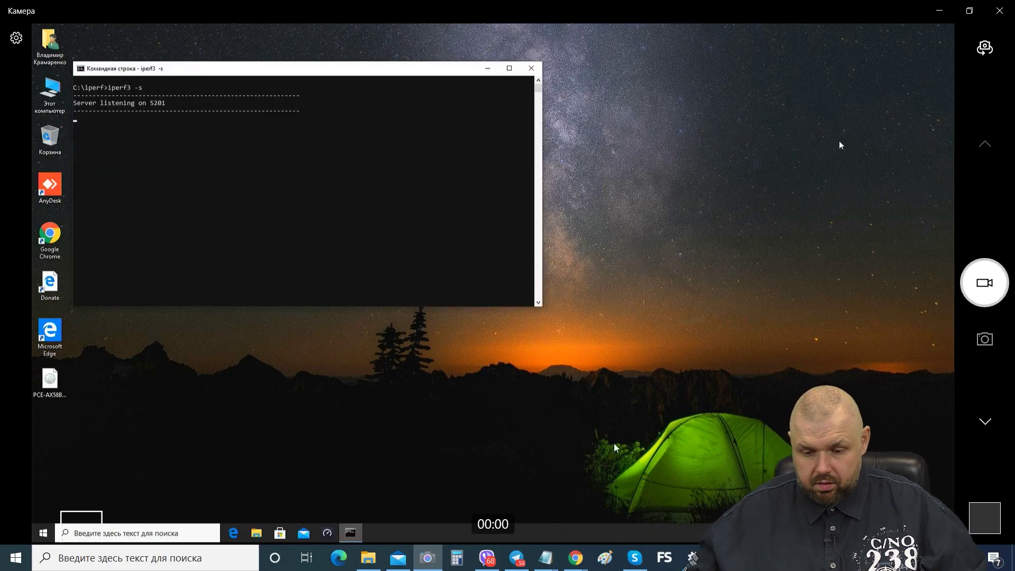
Place the local command prompt over the camera view and run iperf3 -c 192.168.0.101 -t 20 from D:\iperf
key("alt+Tab")
left_click_drag(332, 180, 666, 133)
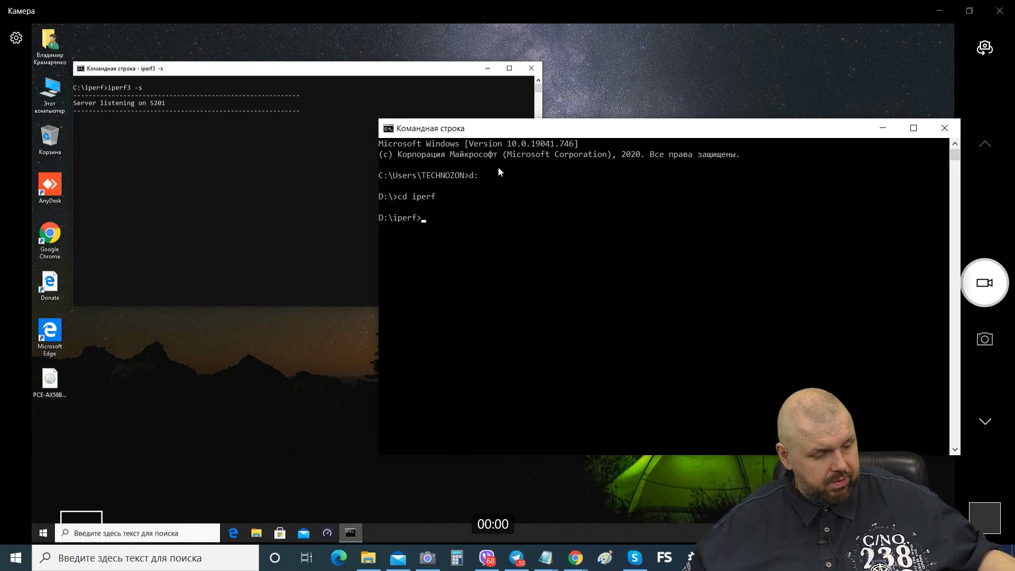
type("iperf")
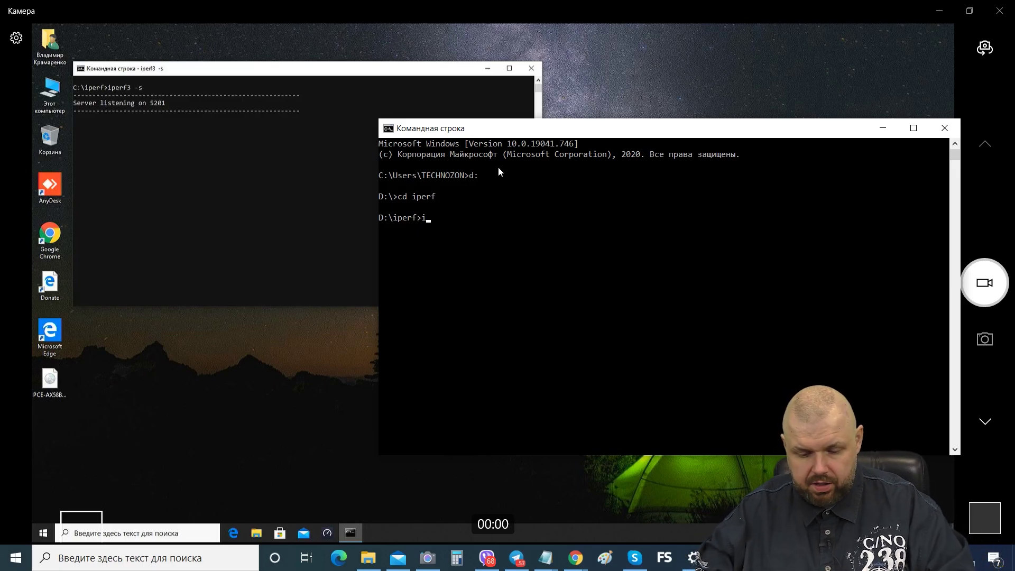
type("3")
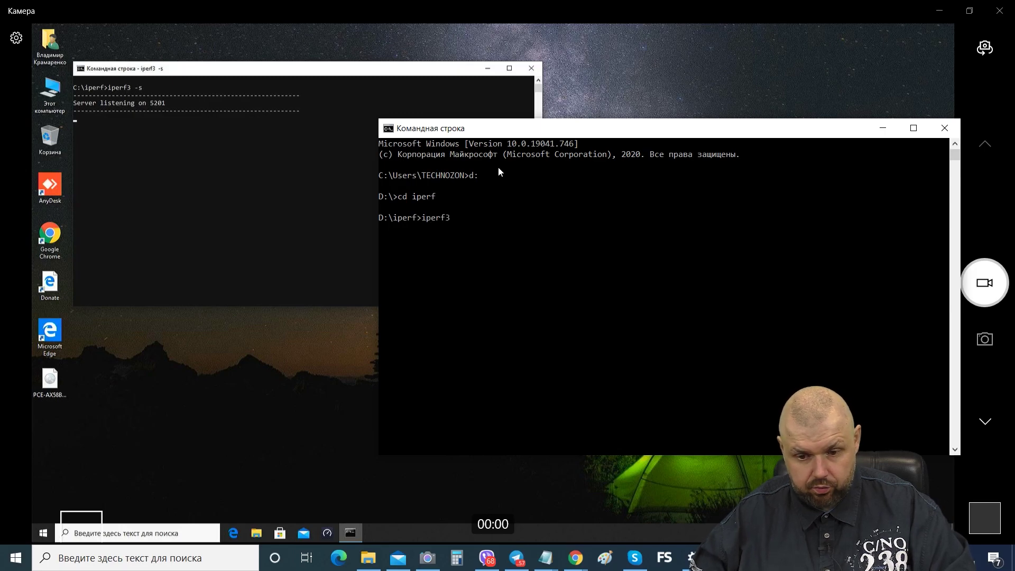
type(" -c")
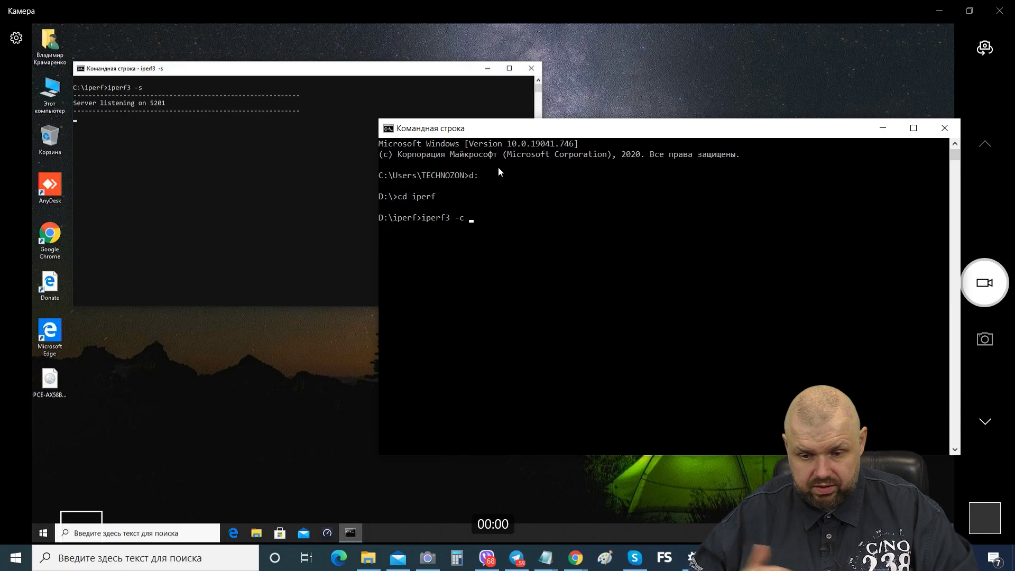
type("192.168.0.101 -t 20")
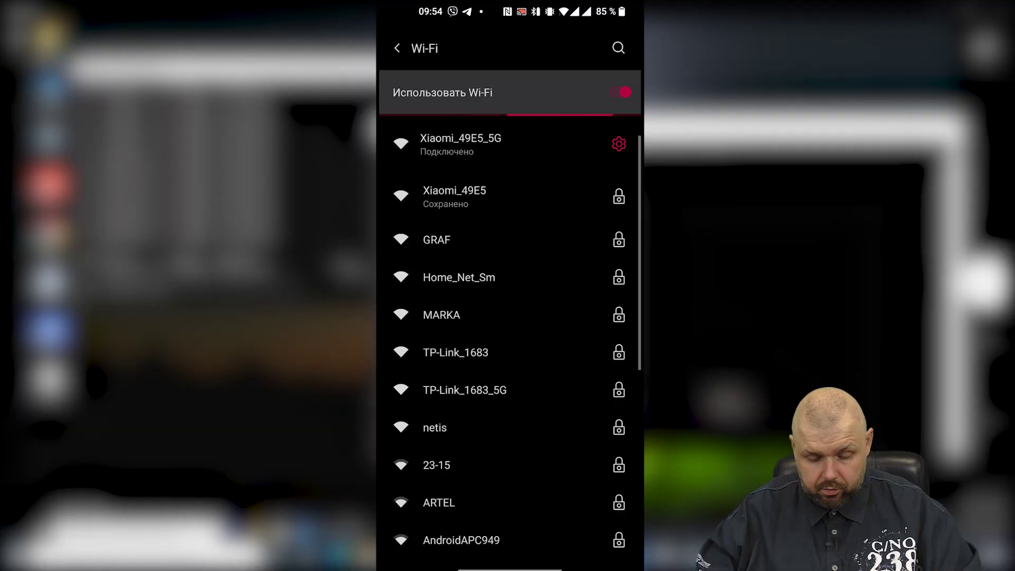
Connect the phone to the TP-Link_1683_5G Wi-Fi network and run a Speedtest on it
left_click(509, 389)
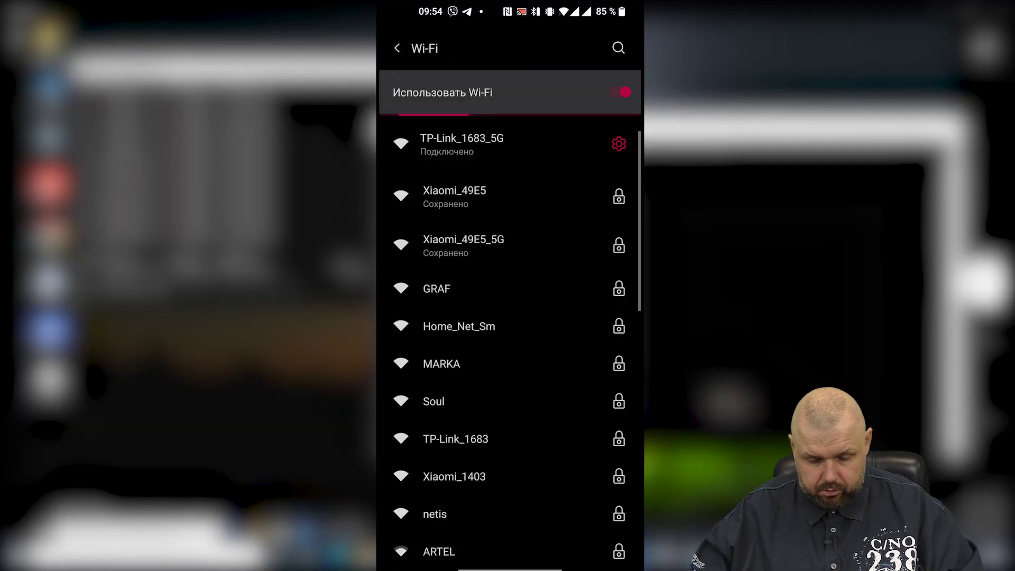
left_click_drag(510, 569, 509, 370)
left_click_drag(510, 476, 509, 212)
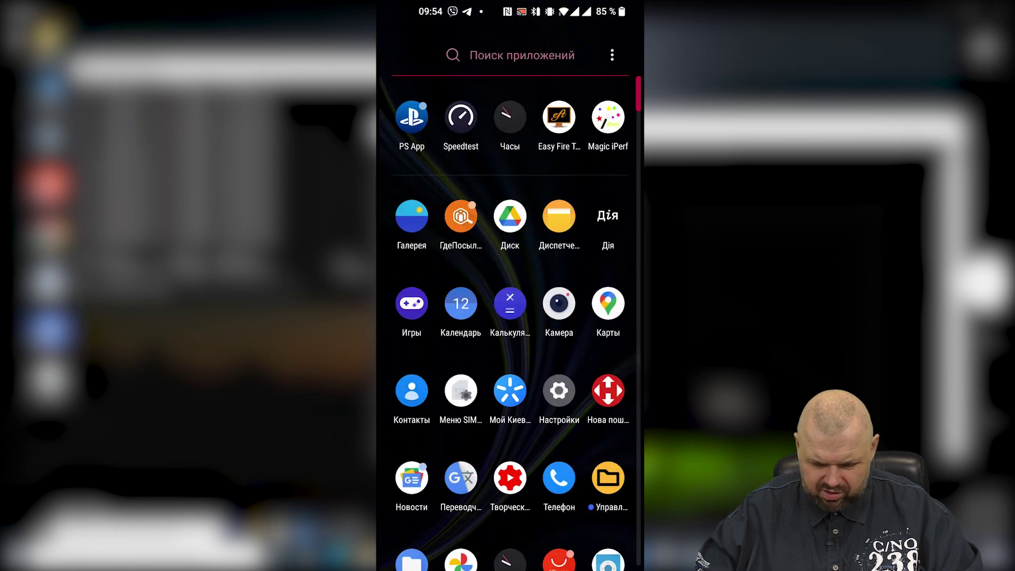
mouse_move(413, 318)
left_mouse_down()
mouse_move(608, 317)
mouse_move(412, 317)
left_mouse_up()
mouse_move(509, 450)
left_mouse_down()
mouse_move(510, 185)
mouse_move(510, 450)
left_mouse_up()
left_click(460, 113)
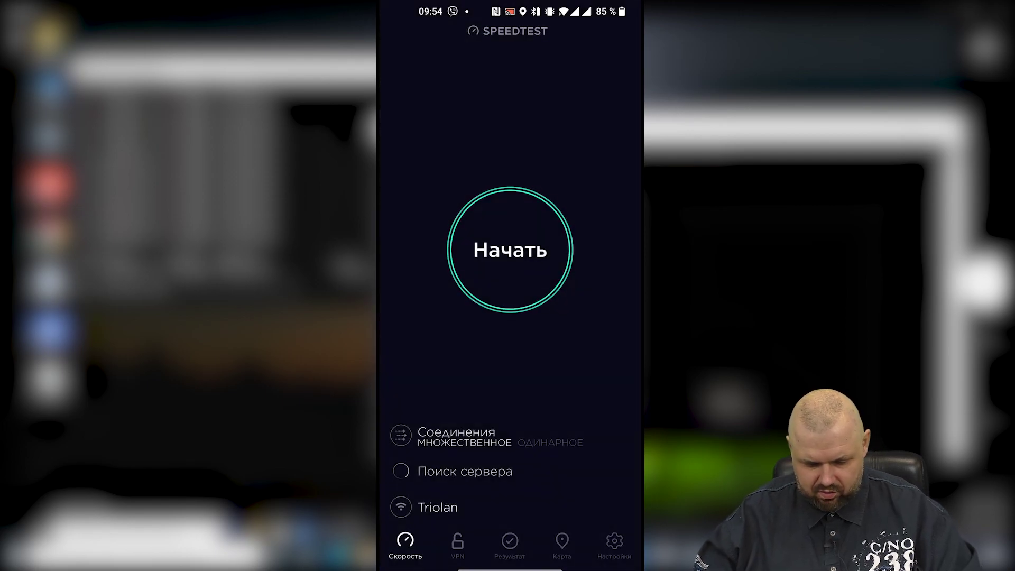
left_click(510, 250)
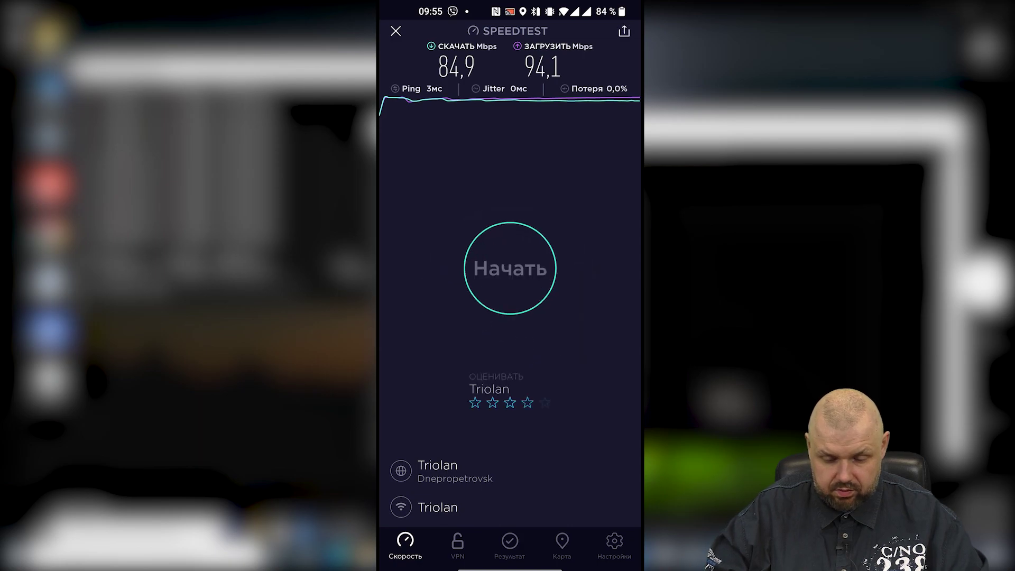
Switch the phone to the router's 2.4 GHz Wi-Fi network, run the Speedtest again and leave the app
left_click(517, 275)
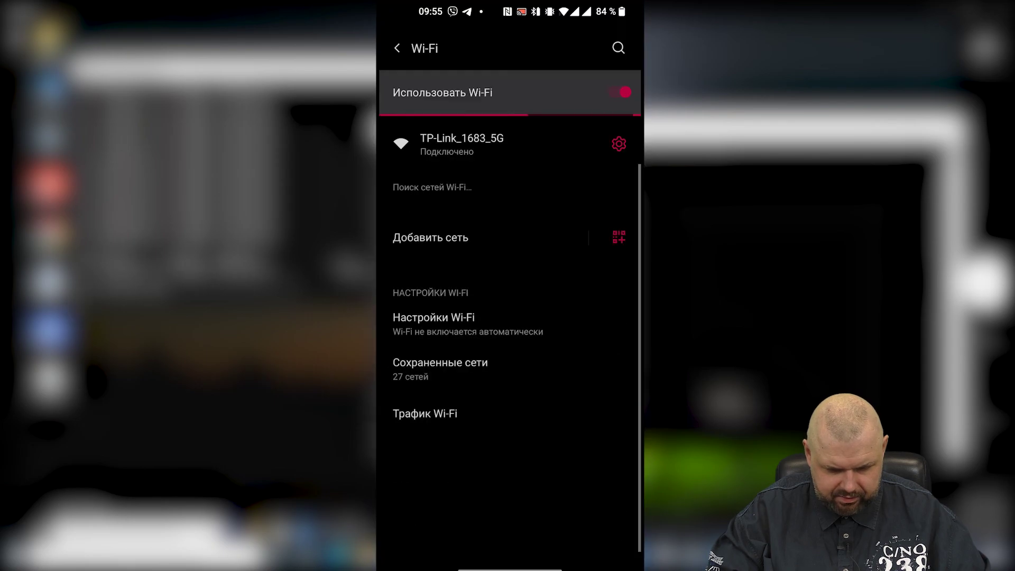
left_click(526, 265)
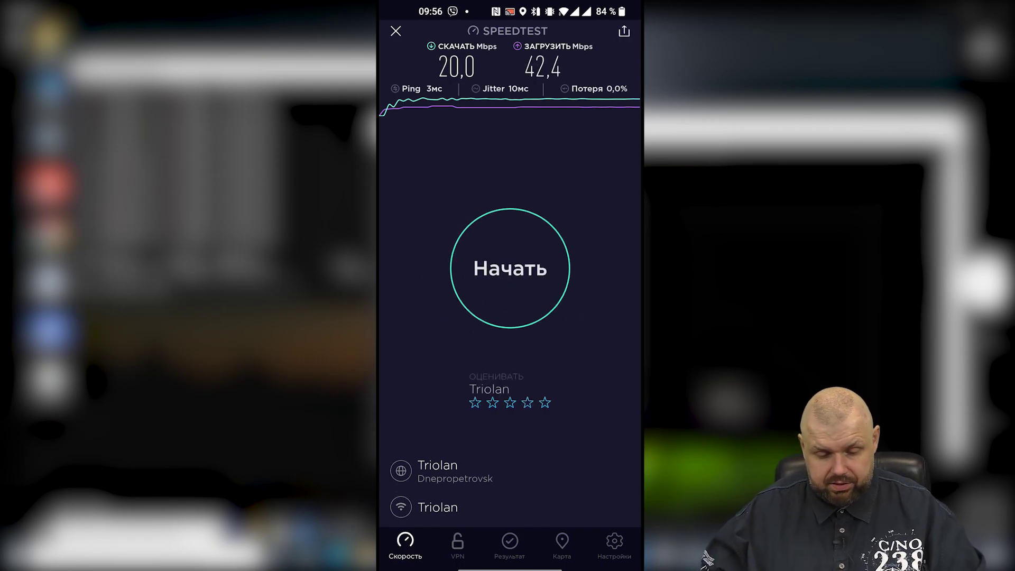
left_click_drag(623, 338, 584, 354)
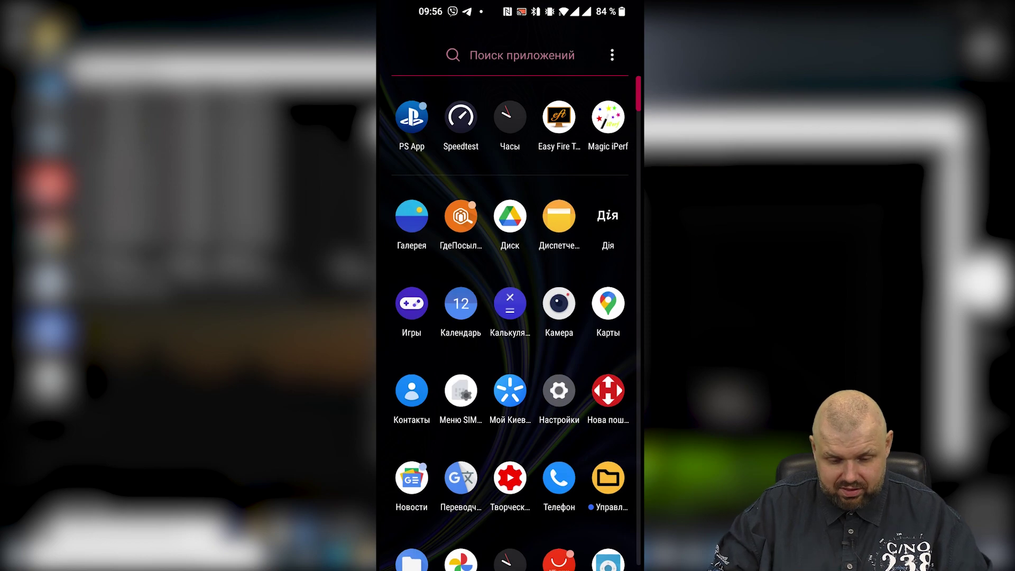
left_click_drag(555, 30, 556, 79)
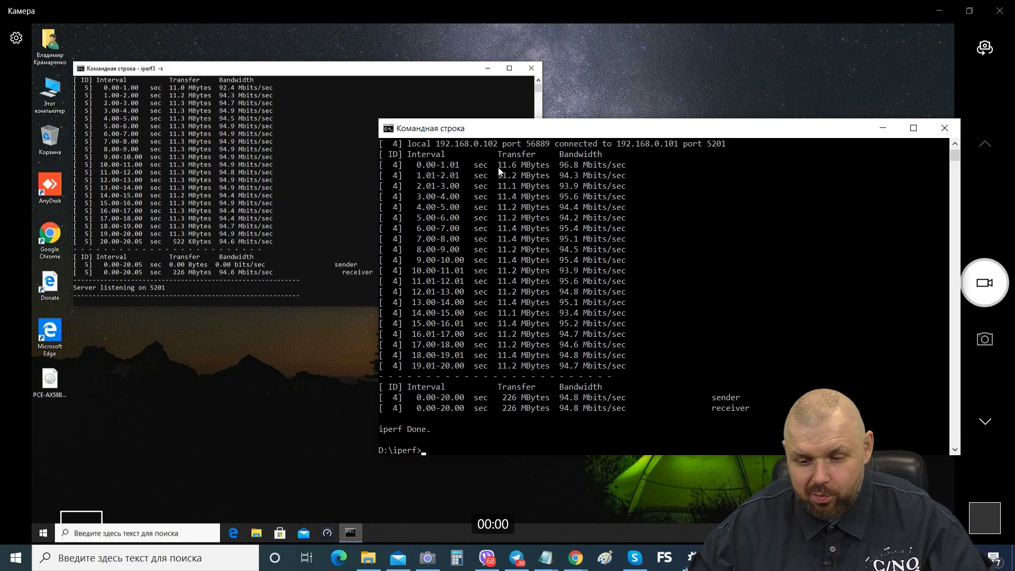
Return to the second computer, close its iperf3 server window and run a Speedtest there over Wi-Fi
left_click(261, 335)
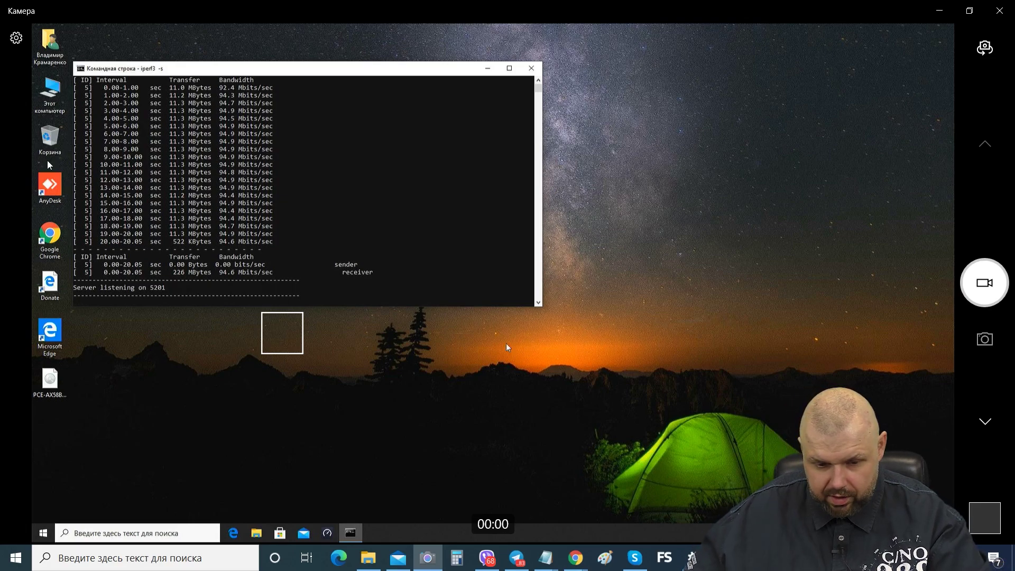
left_click(48, 165)
left_click(888, 533)
left_click(822, 311)
left_click(873, 309)
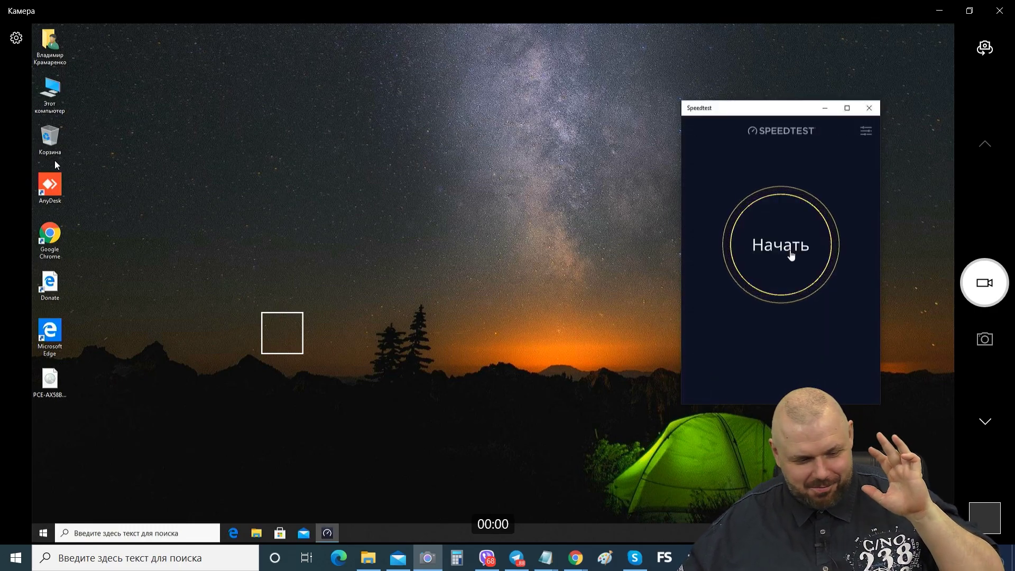
left_click(792, 256)
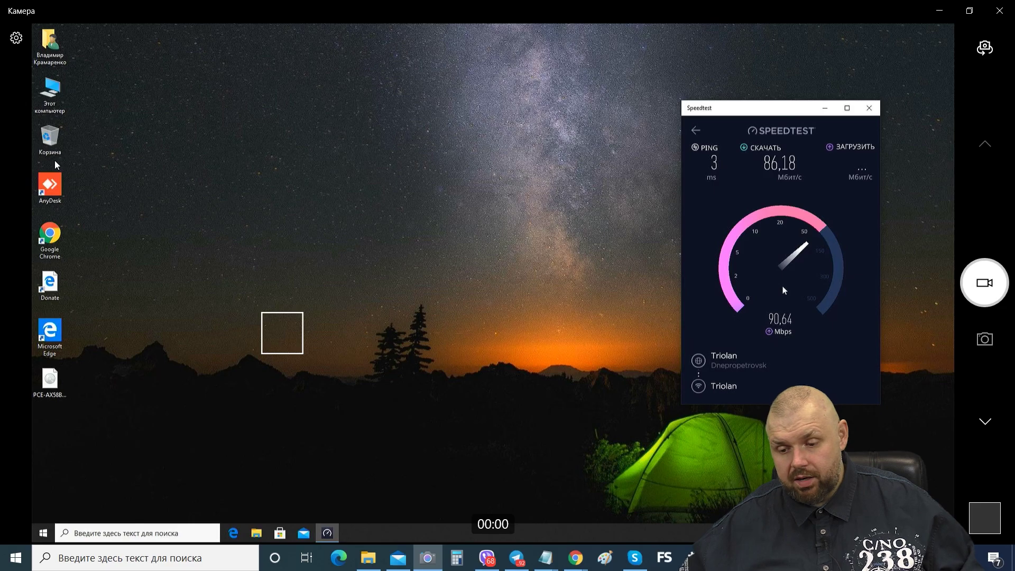
Close the Camera view of the second computer and switch back to the router's web interface in Chrome
left_click(866, 106)
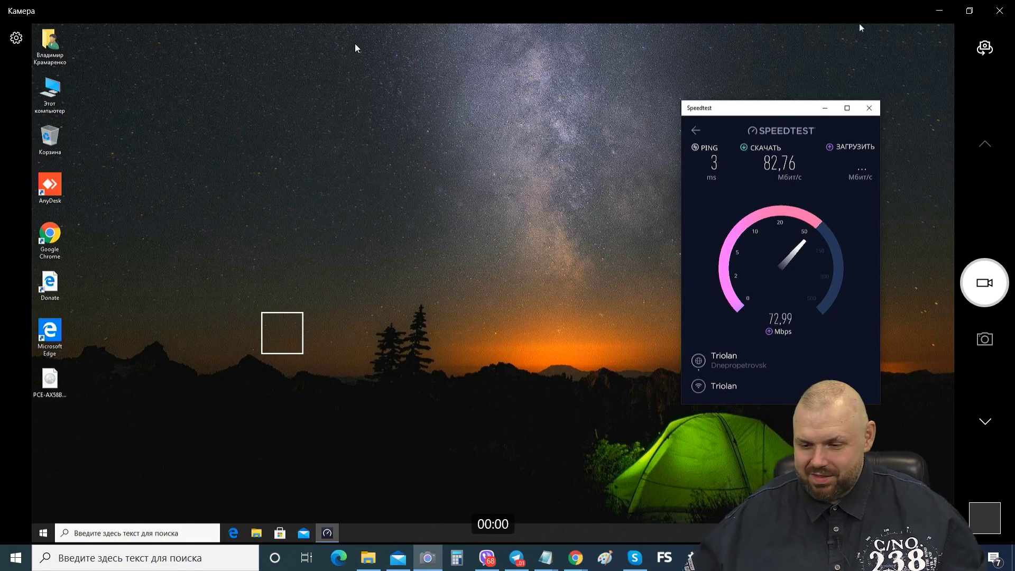
left_click(1003, 16)
left_click(204, 209)
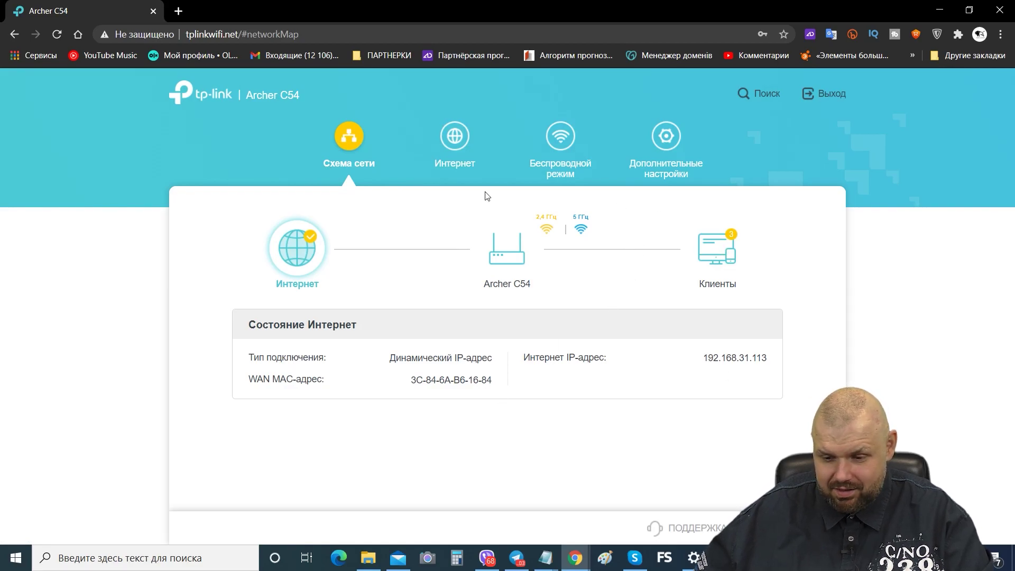
Examine the router's connected clients on the network map and the available Internet connection types
left_click(729, 245)
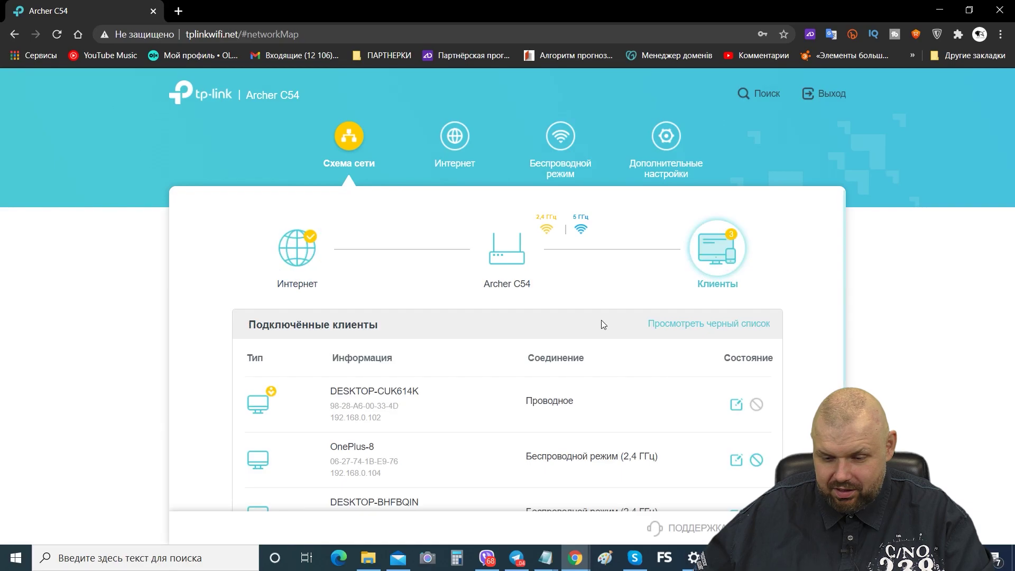
scroll(604, 324, "down", 1)
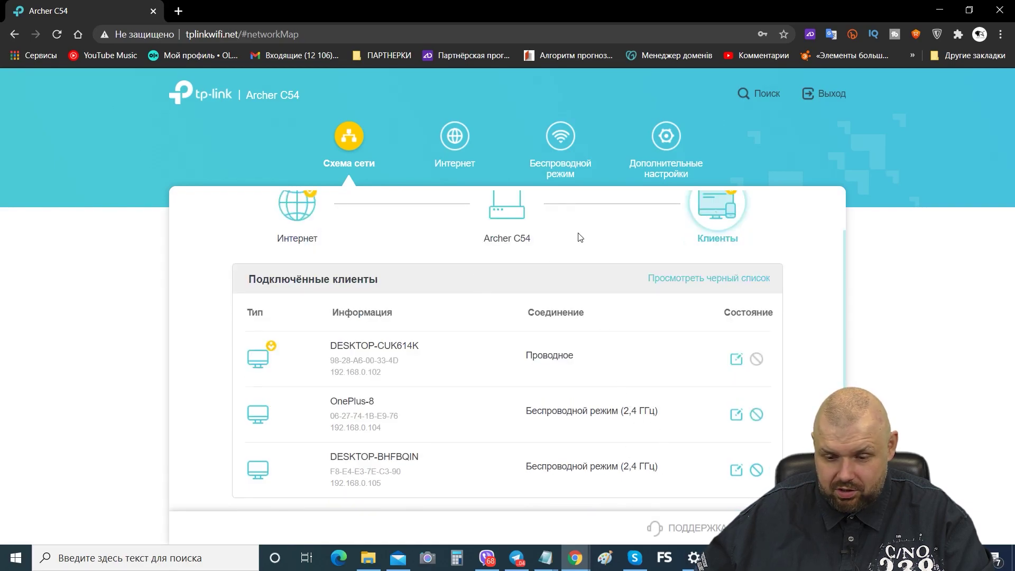
left_click(454, 143)
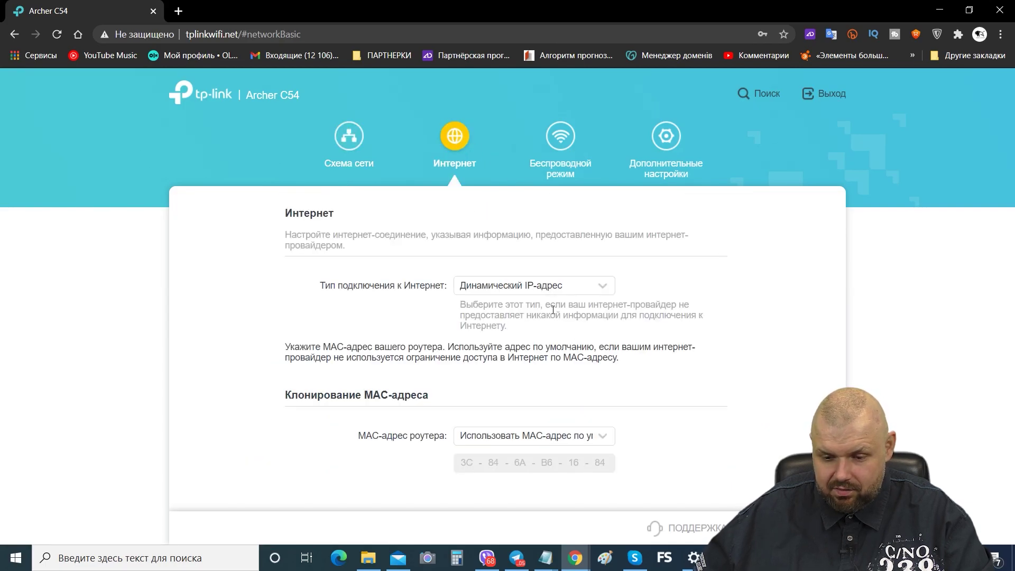
left_click(544, 293)
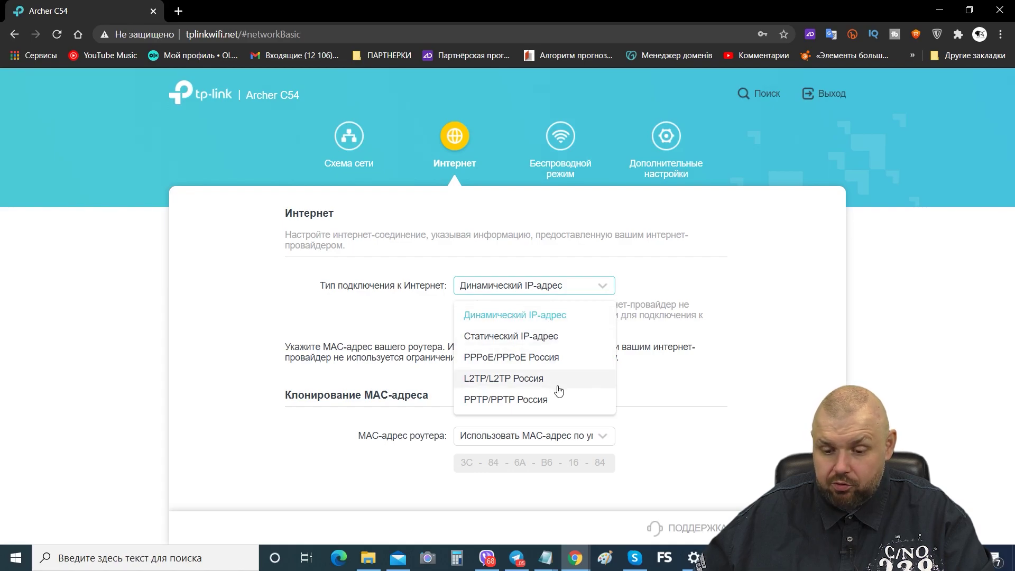
left_click(670, 243)
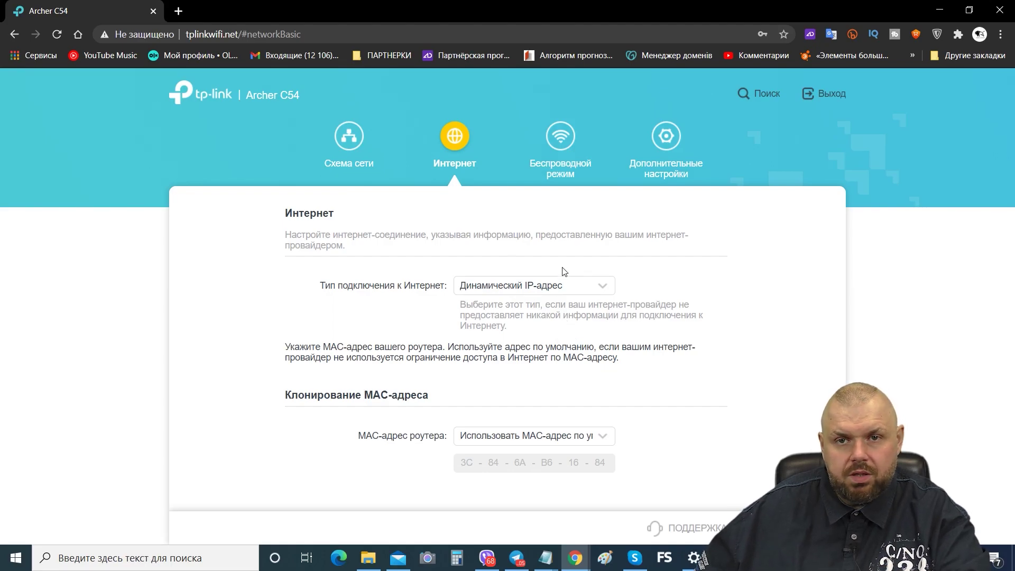
Review the wireless settings for 2.4 GHz and 5 GHz, including the 5 GHz security options and the guest network section
left_click(562, 133)
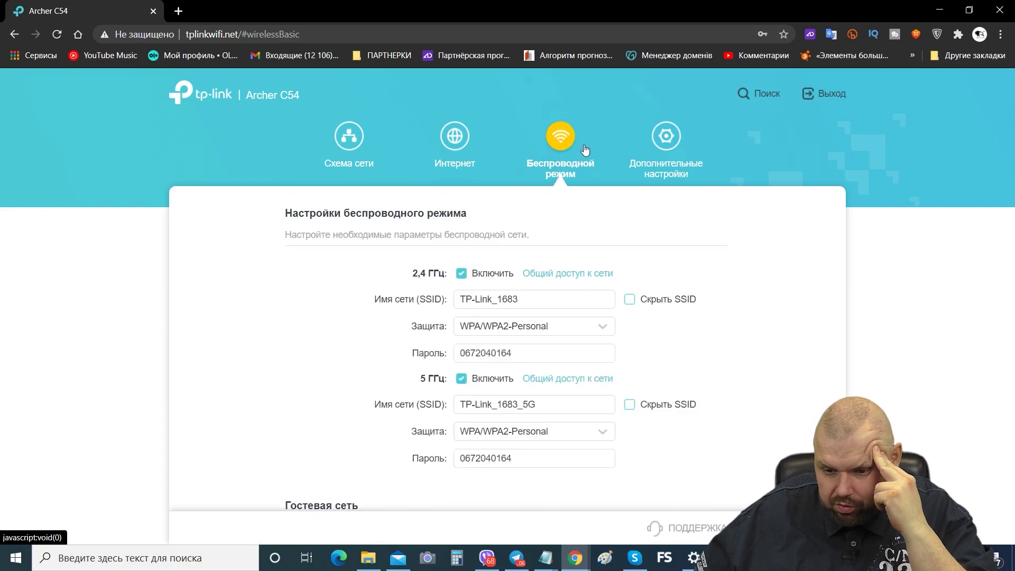
scroll(651, 236, "down", 3)
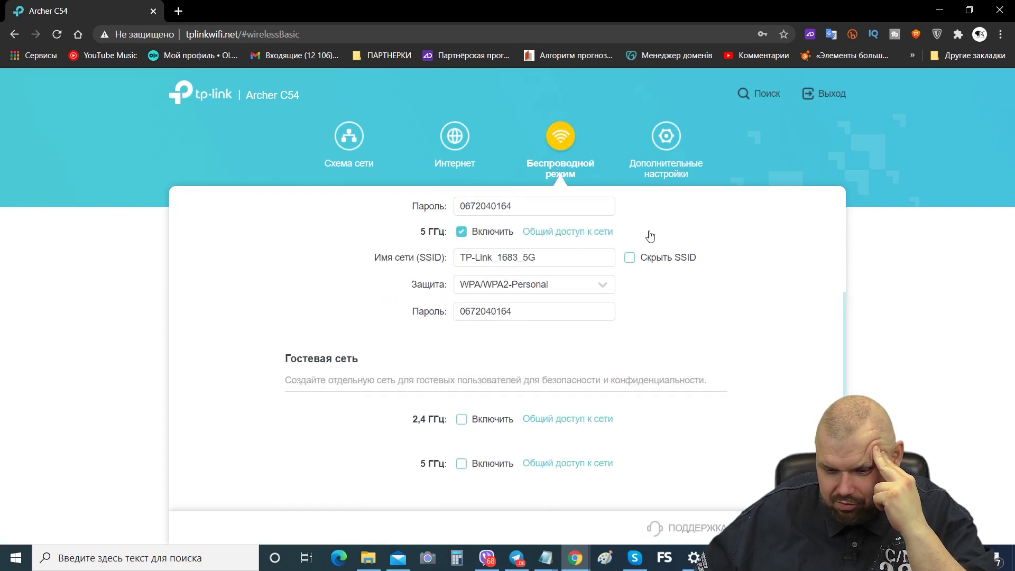
scroll(686, 263, "up", 3)
left_click(573, 439)
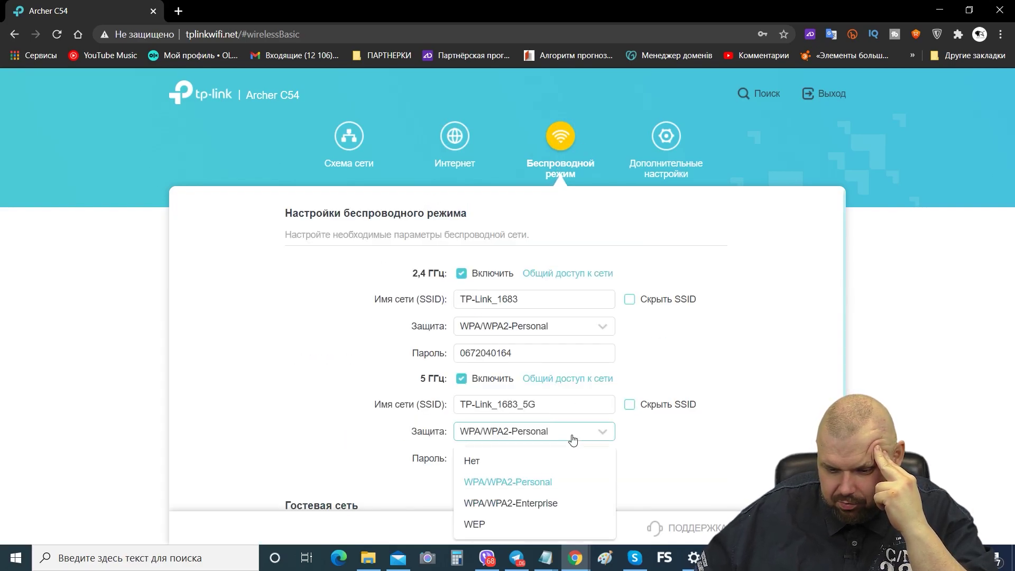
left_click(717, 343)
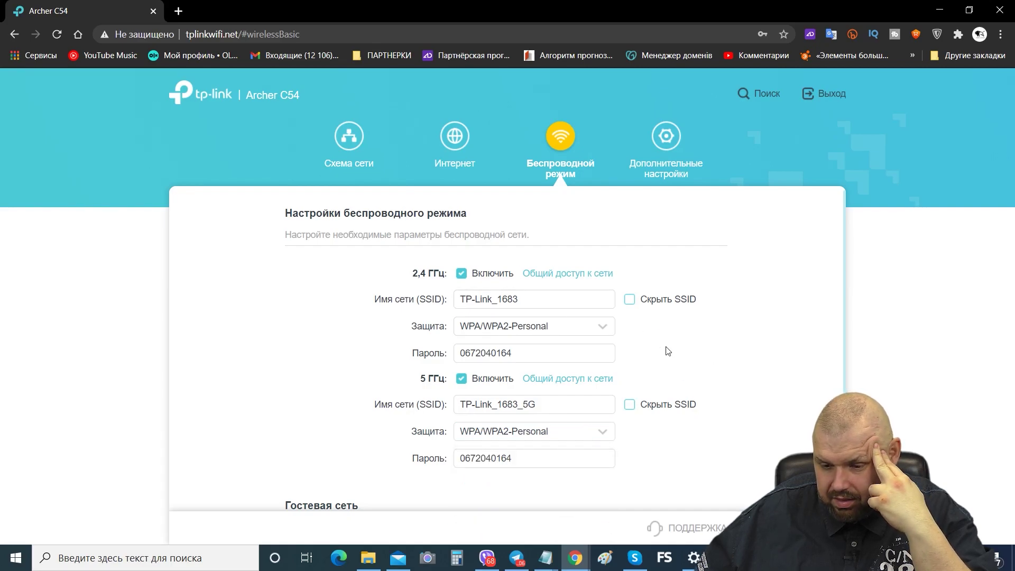
scroll(667, 351, "down", 3)
scroll(667, 353, "up", 3)
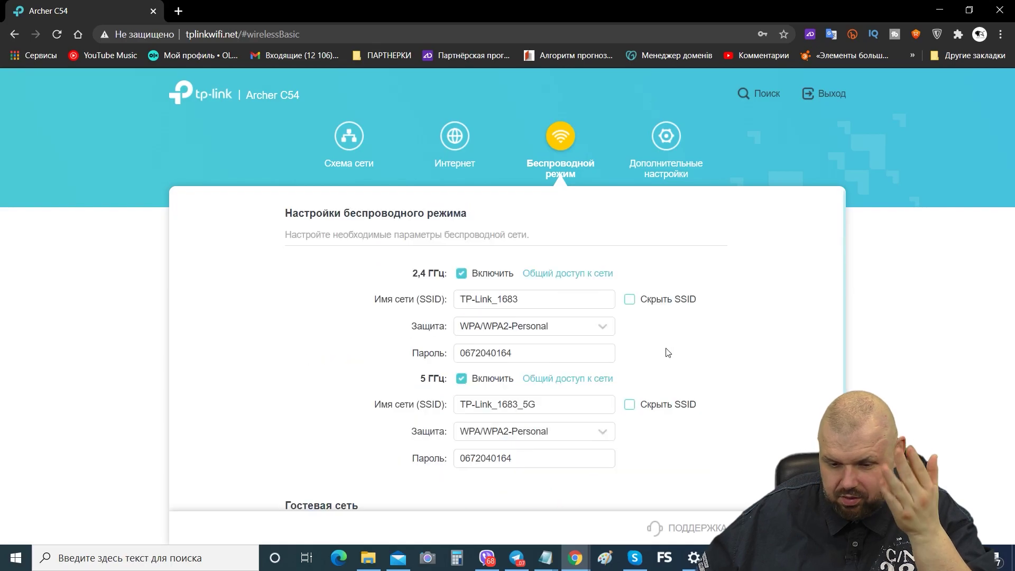
scroll(527, 291, "down", 3)
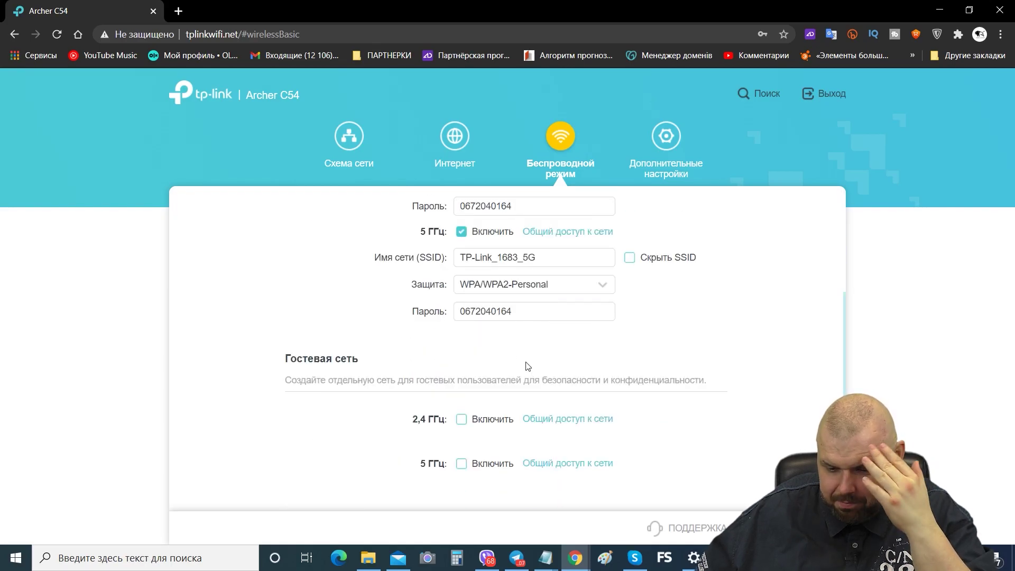
scroll(592, 341, "up", 3)
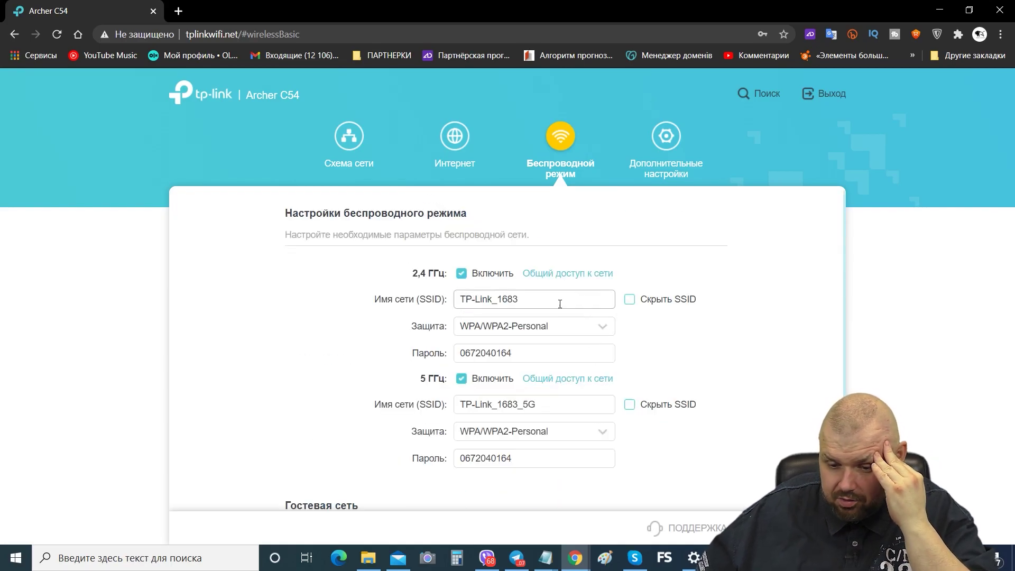
Open the advanced settings and look through the router's available operating modes
left_click(687, 157)
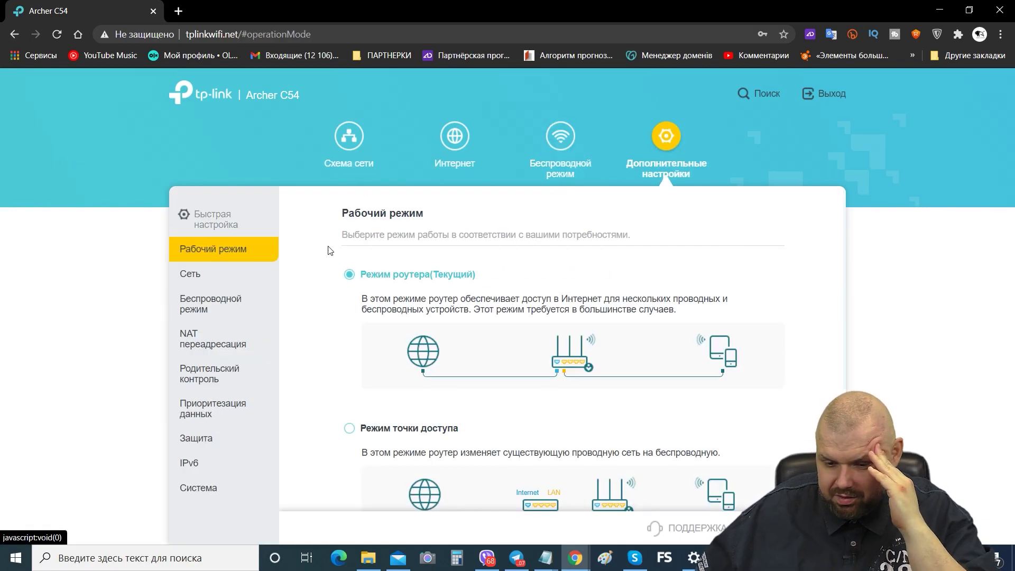
scroll(317, 267, "down", 3)
scroll(319, 291, "up", 2)
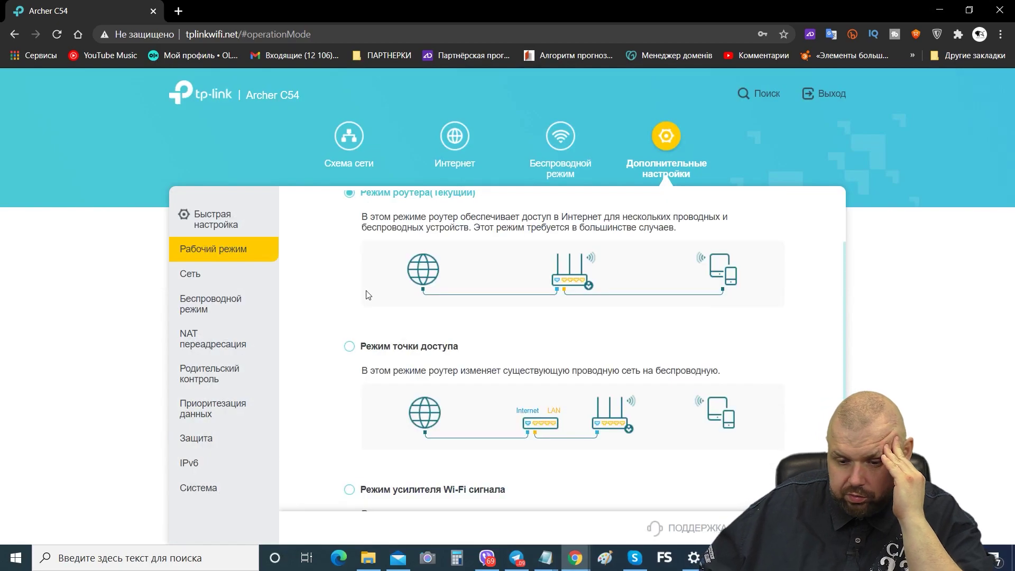
Read the descriptions of the router, access point and Wi-Fi range extender modes
scroll(369, 295, "up", 2)
scroll(389, 288, "down", 3)
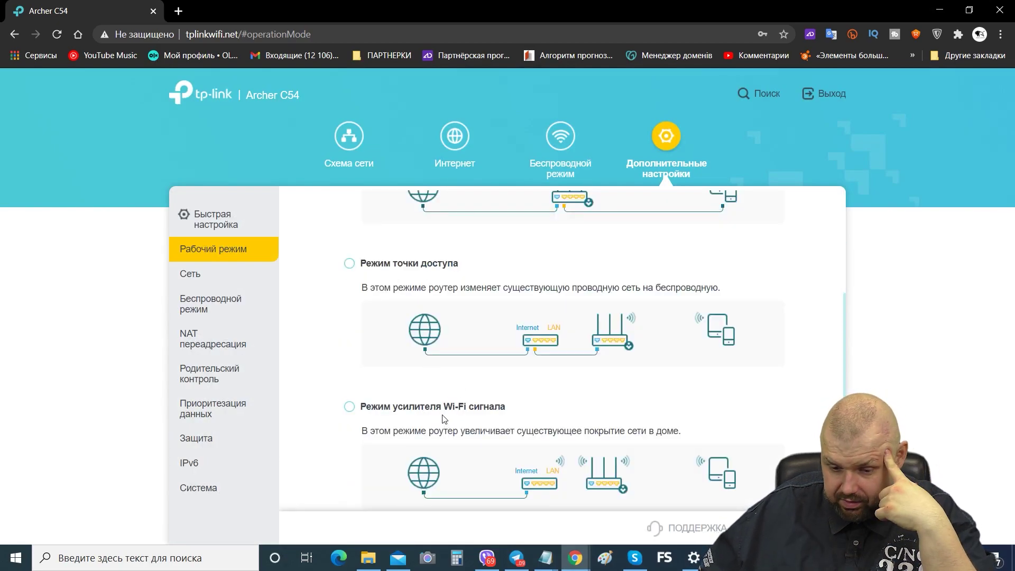
scroll(444, 419, "down", 1)
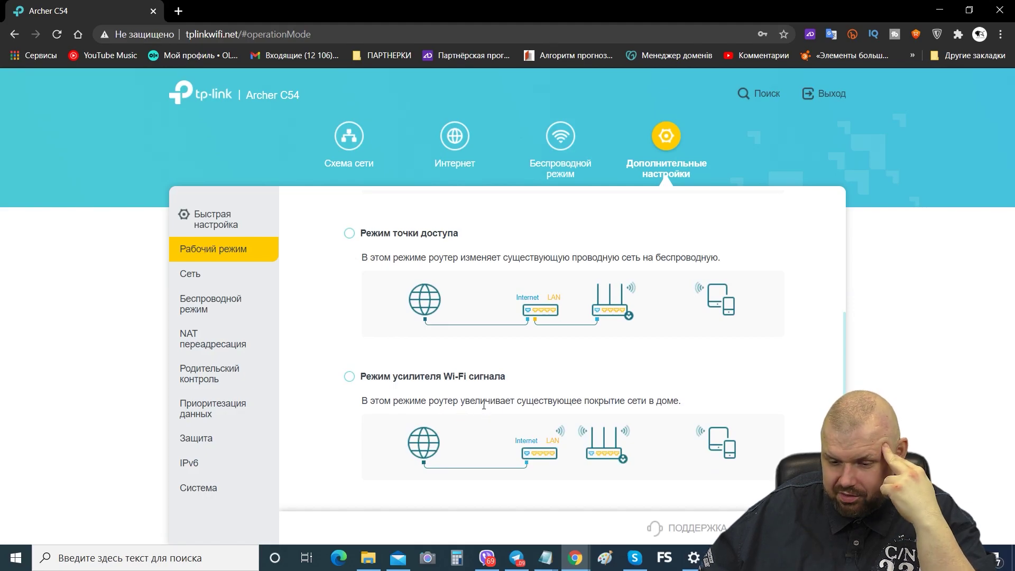
scroll(530, 397, "up", 3)
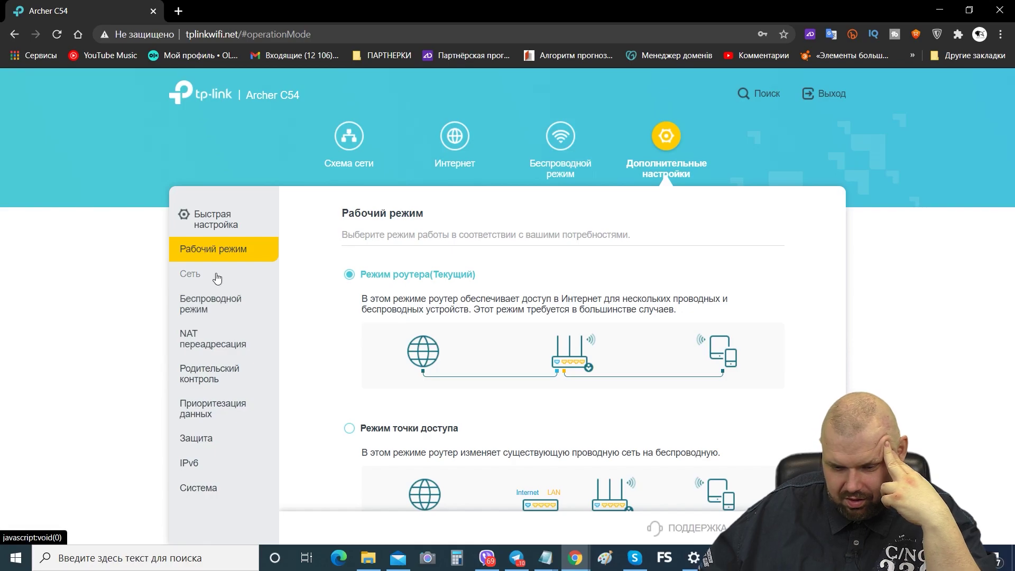
scroll(324, 342, "down", 2)
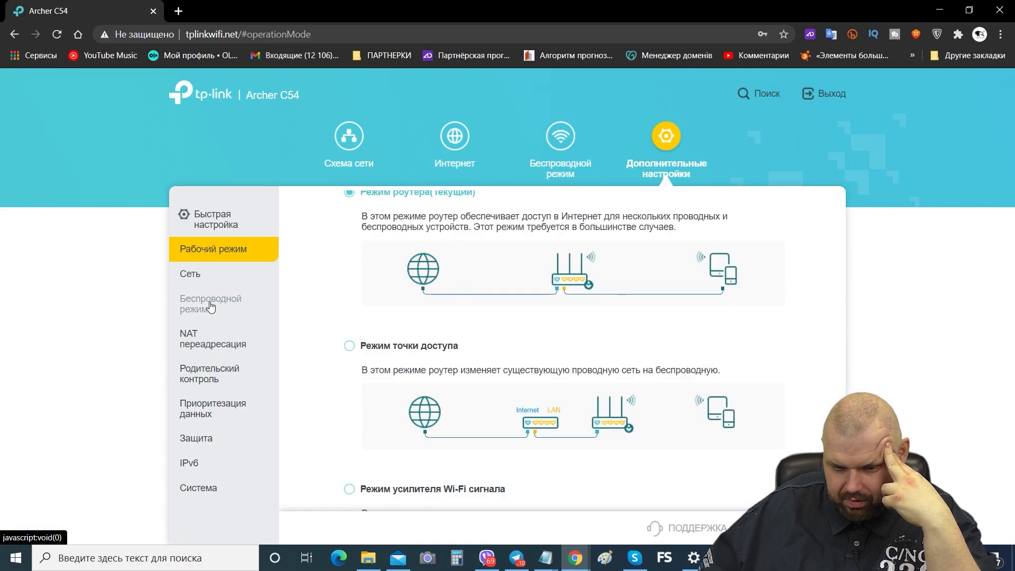
Open the network status page and review its Internet, LAN, DHCP server and DDNS sections
left_click(201, 280)
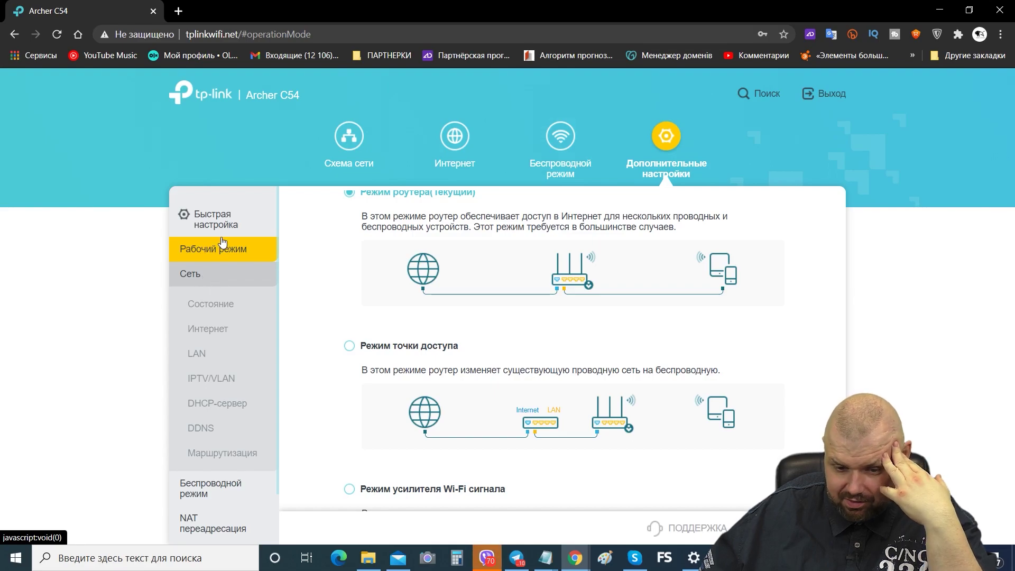
left_click(223, 309)
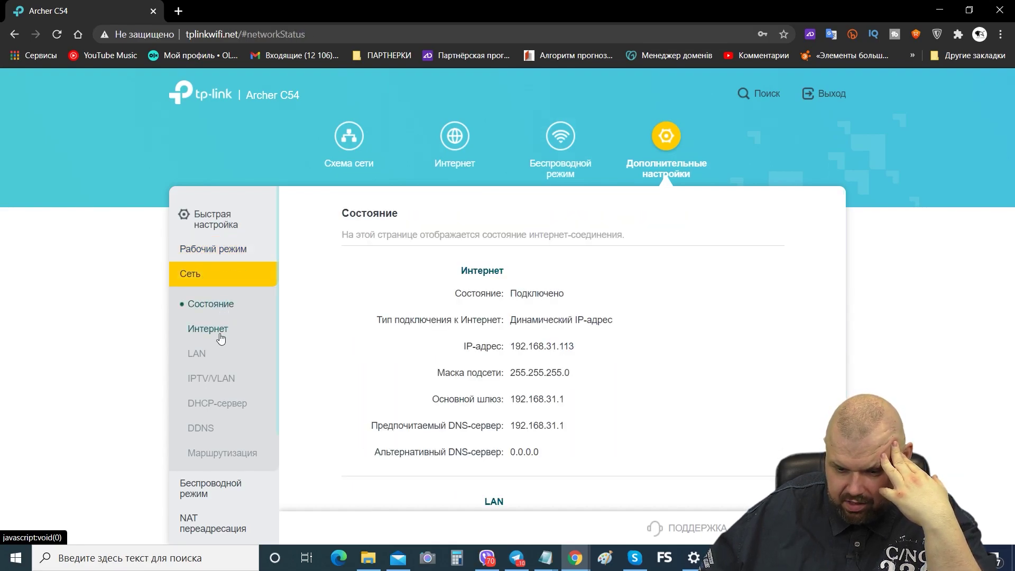
scroll(349, 314, "down", 5)
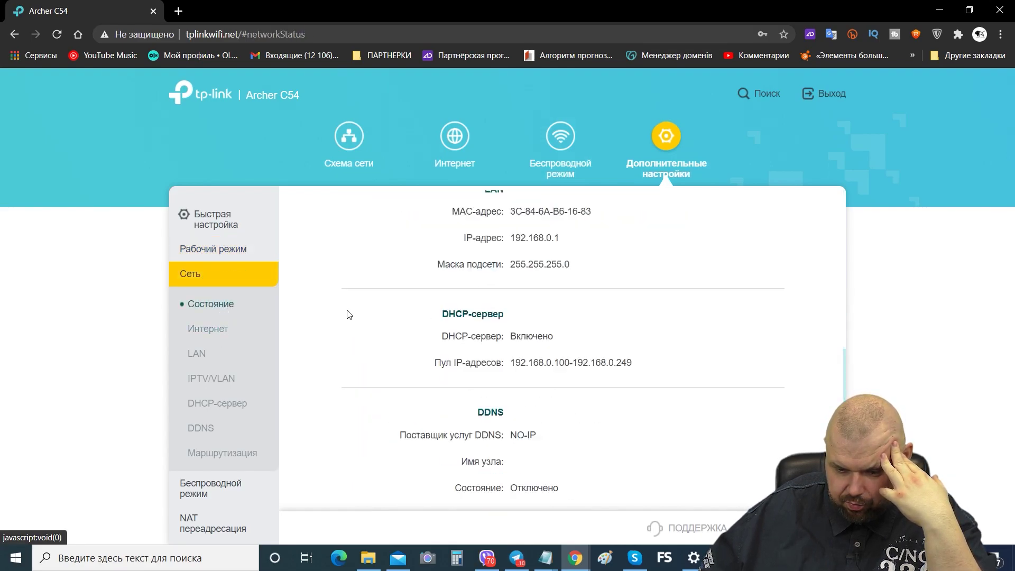
Review the advanced Internet settings, including MAC address cloning, NAT and the Internet port speed negotiation options
left_click(218, 330)
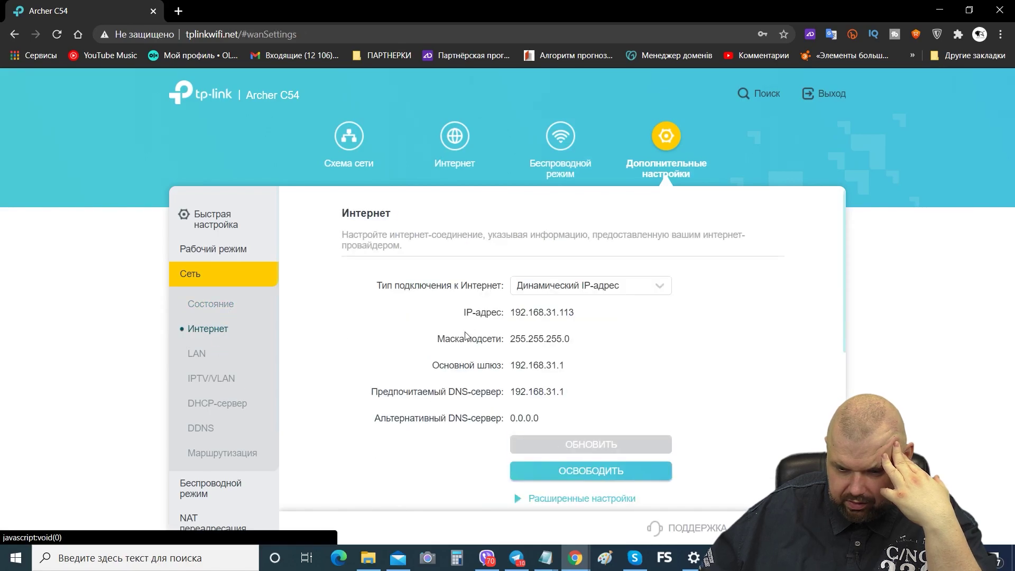
left_click(614, 299)
scroll(312, 400, "down", 5)
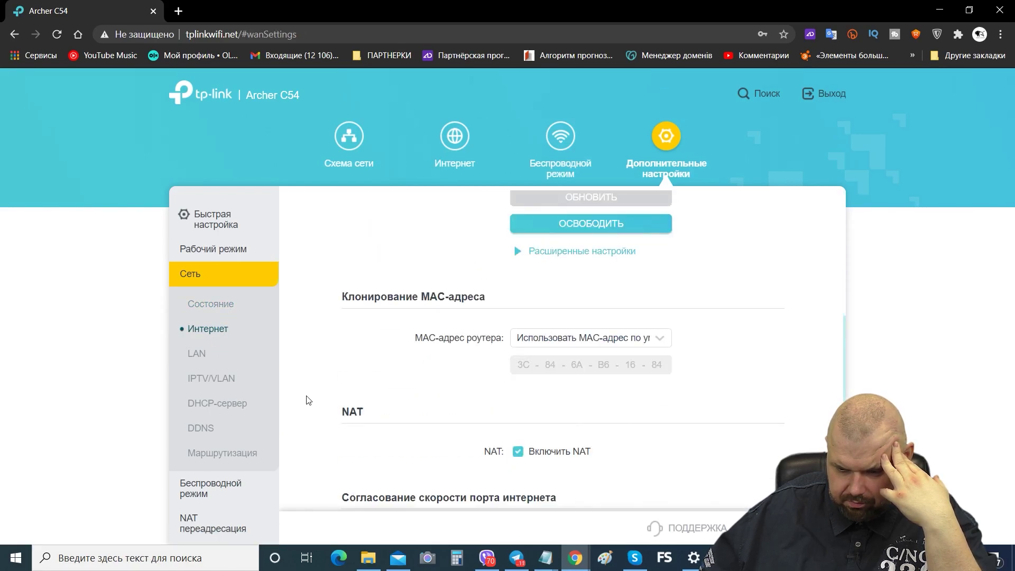
scroll(382, 412, "down", 1)
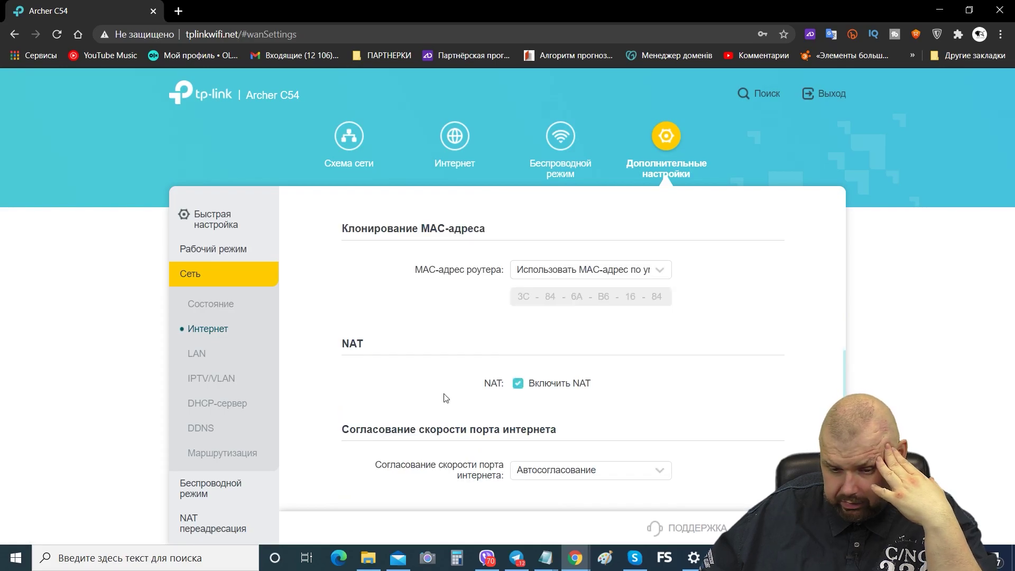
left_click(565, 477)
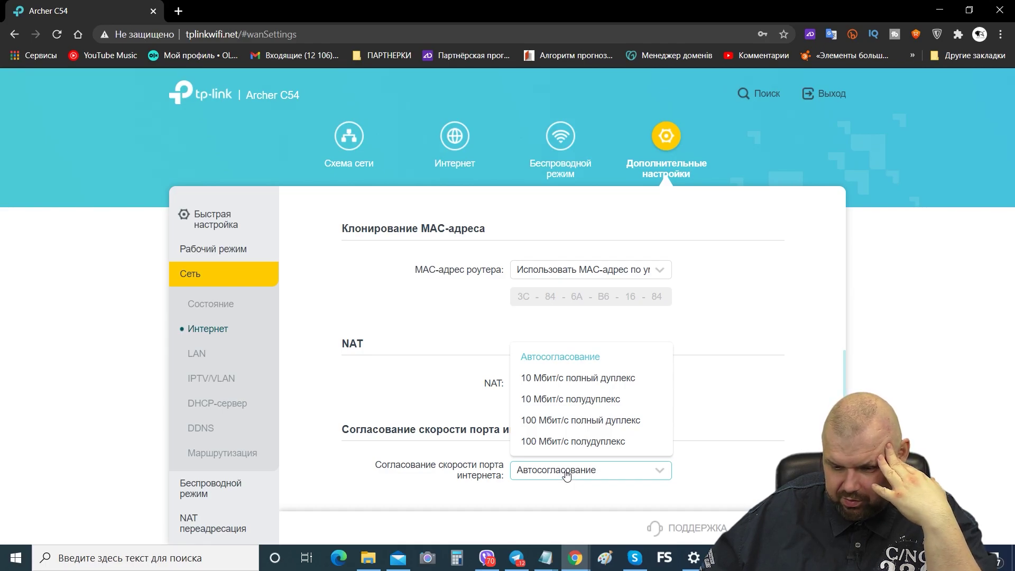
left_click(566, 476)
Look through the network's LAN, IPTV/VLAN, DHCP server, DDNS and routing pages, including the static routes and routing table
left_click(195, 354)
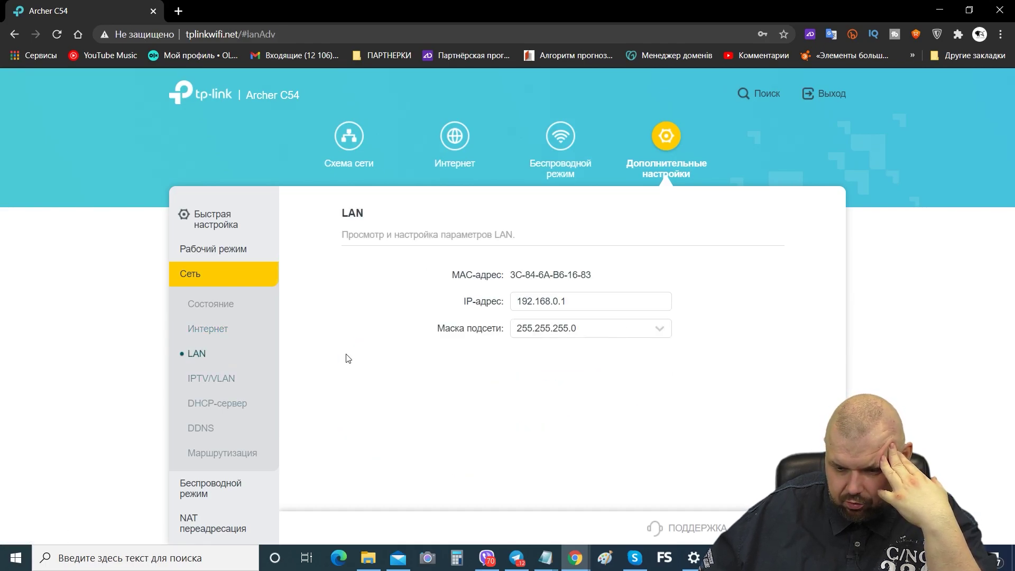
left_click(202, 385)
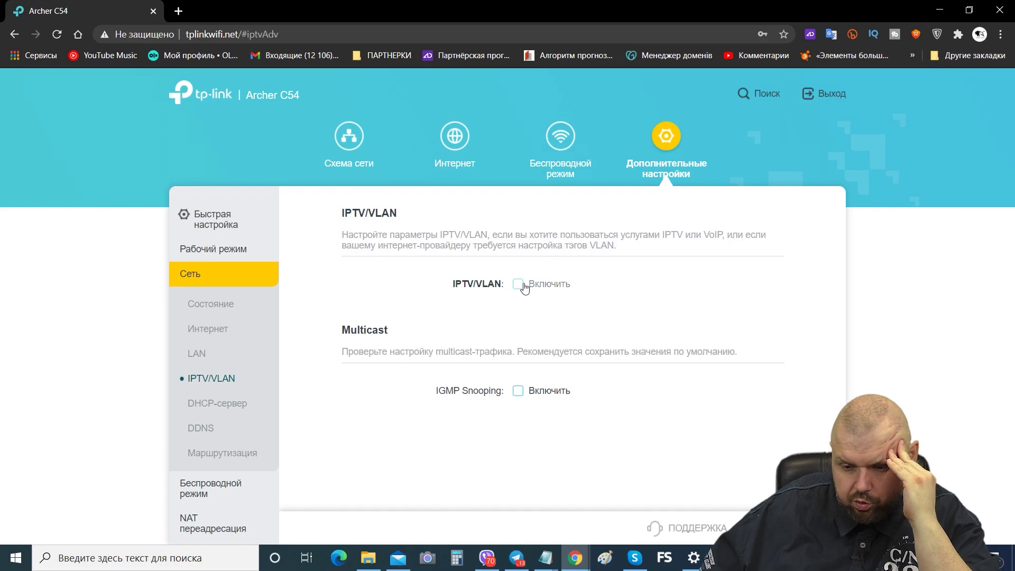
scroll(203, 362, "down", 3)
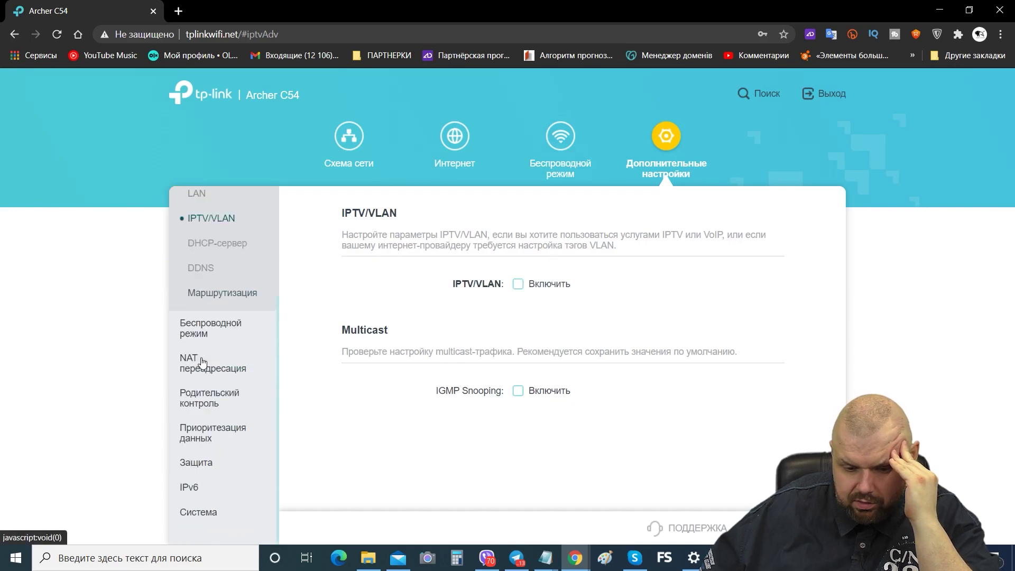
left_click(208, 245)
left_click(207, 266)
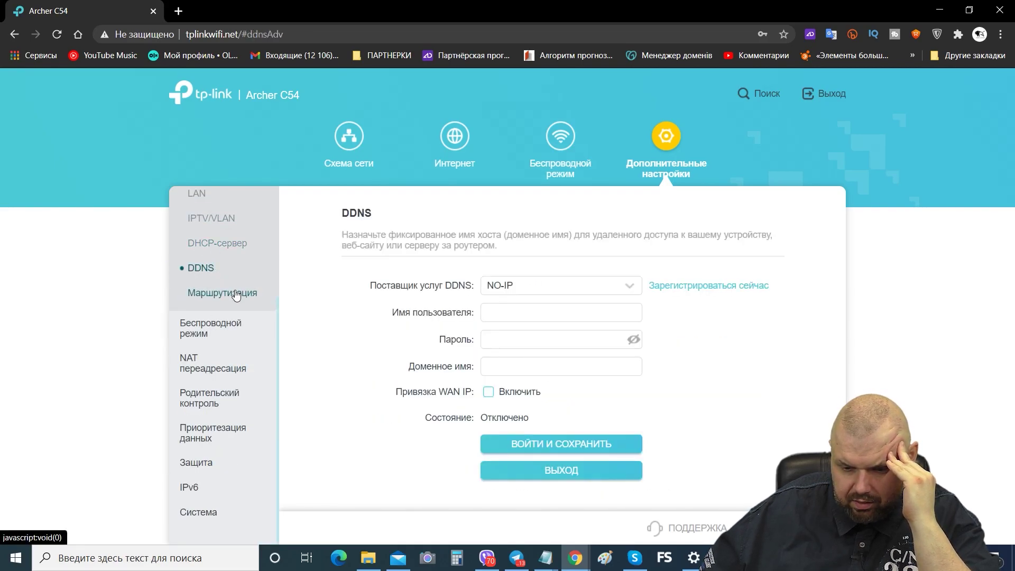
left_click(259, 292)
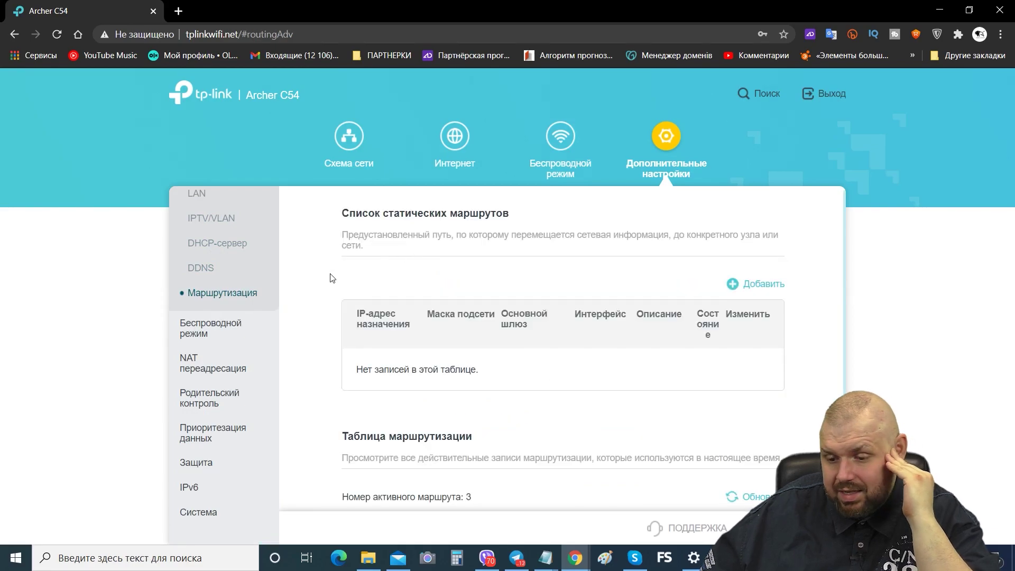
scroll(337, 270, "down", 2)
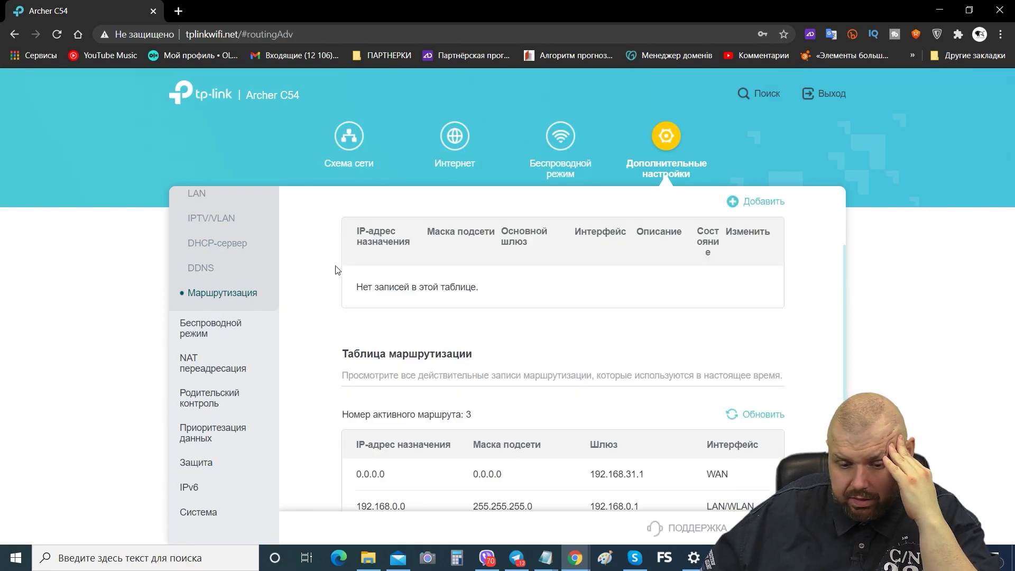
Open the advanced wireless settings and examine the channel width and channel options for the 2.4 GHz network
left_click(214, 329)
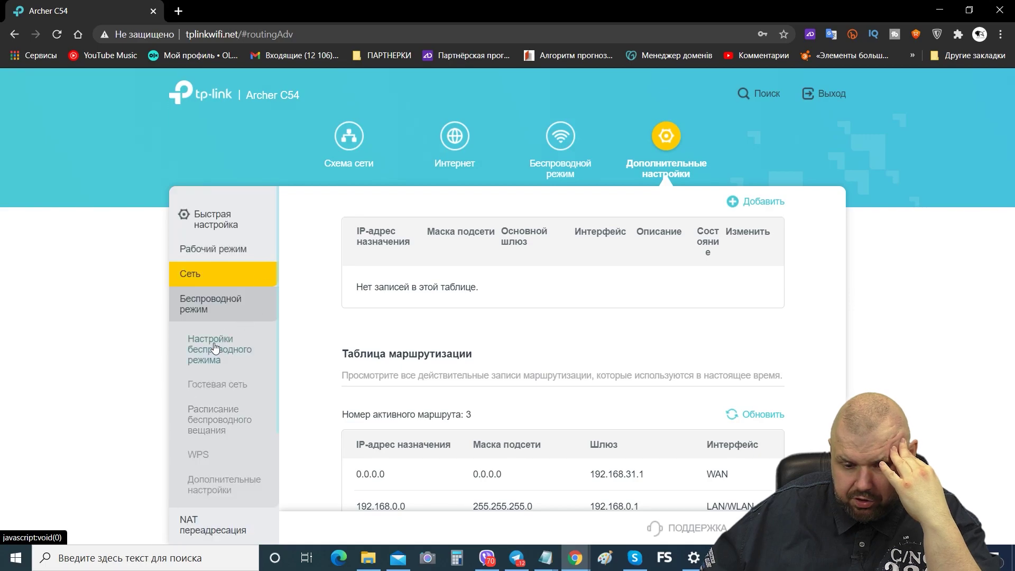
left_click(213, 346)
scroll(464, 328, "down", 4)
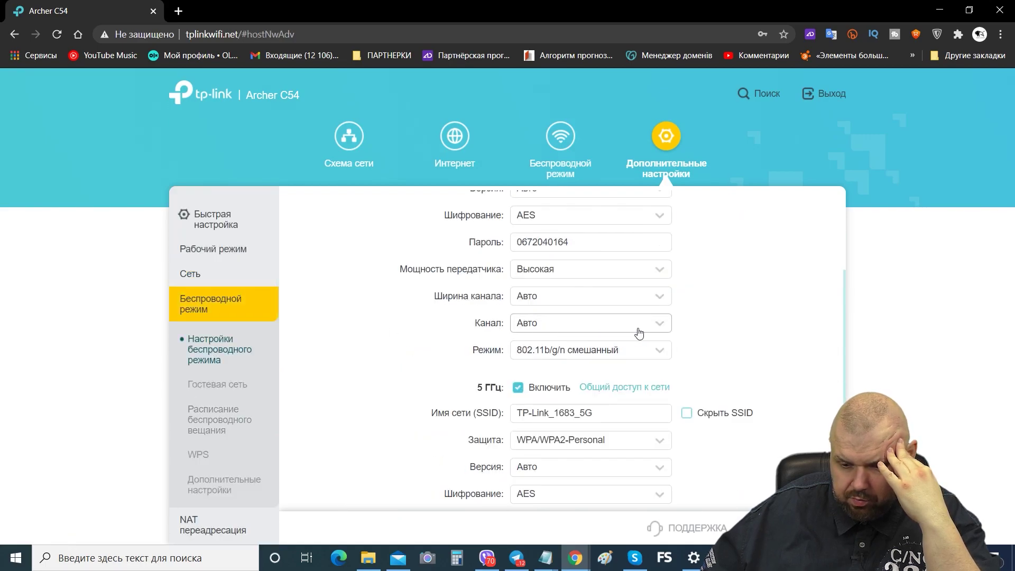
scroll(739, 326, "up", 2)
left_click(592, 380)
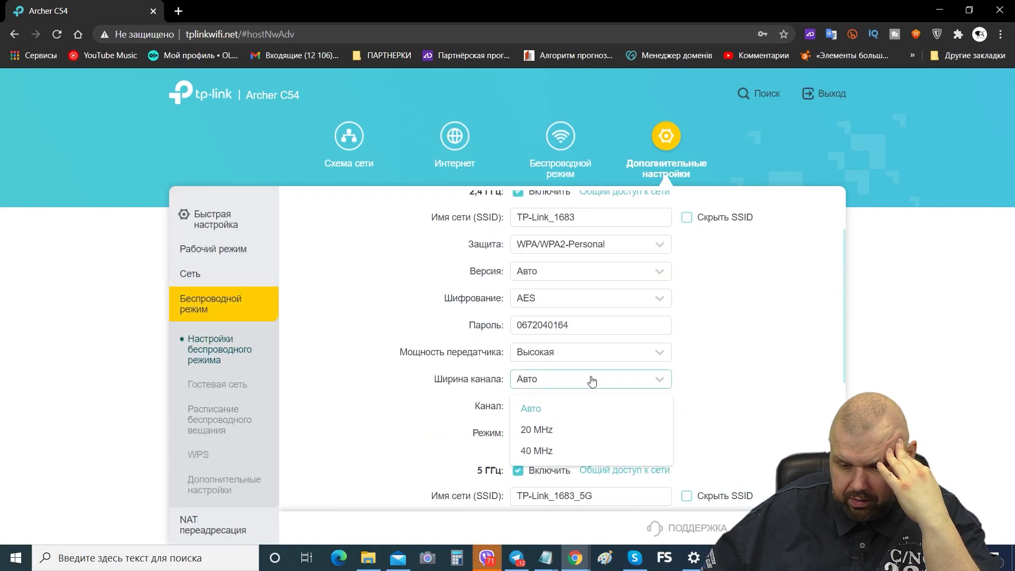
left_click(639, 407)
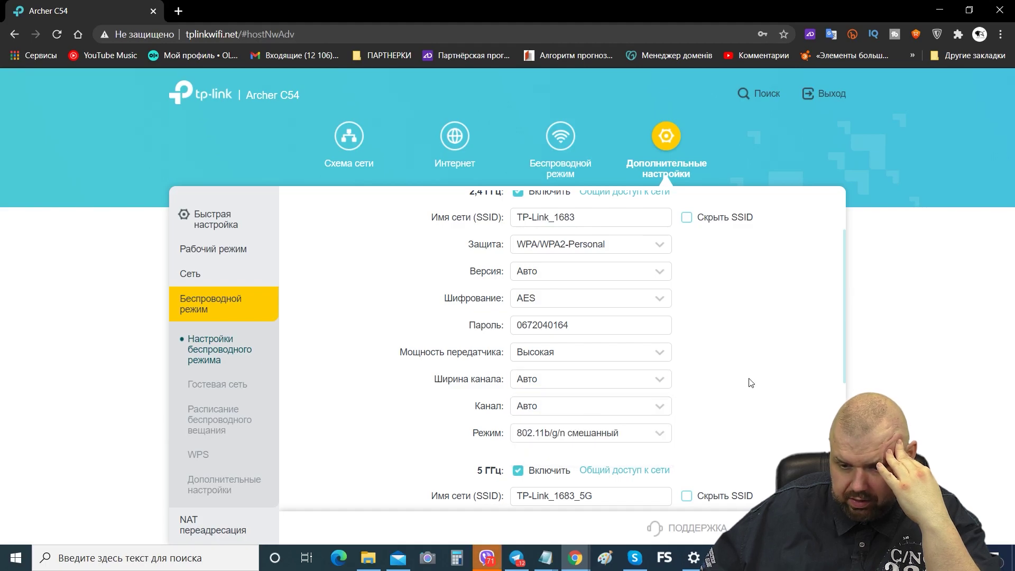
left_click(636, 407)
scroll(630, 347, "down", 3)
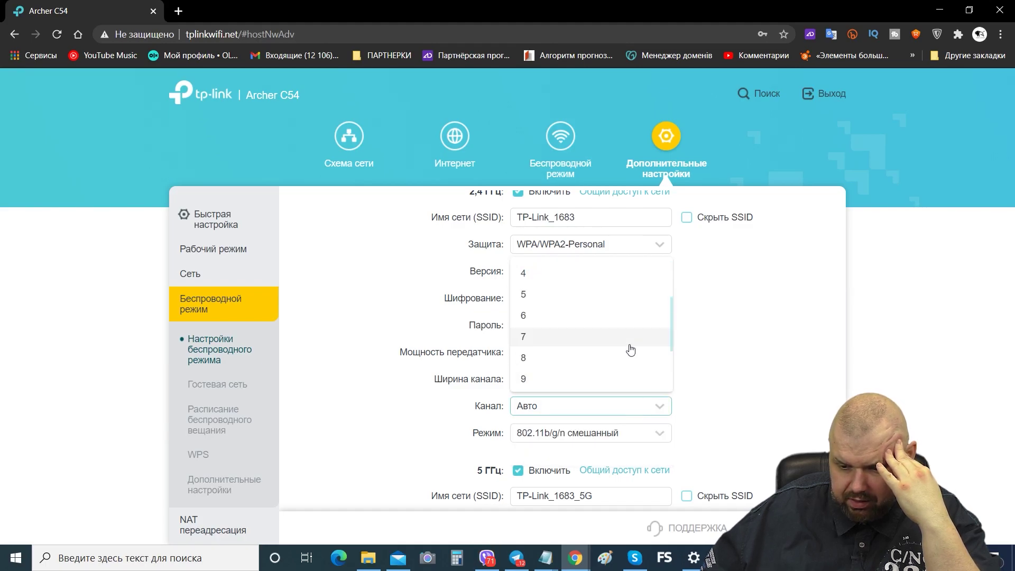
scroll(634, 348, "up", 3)
left_click(730, 349)
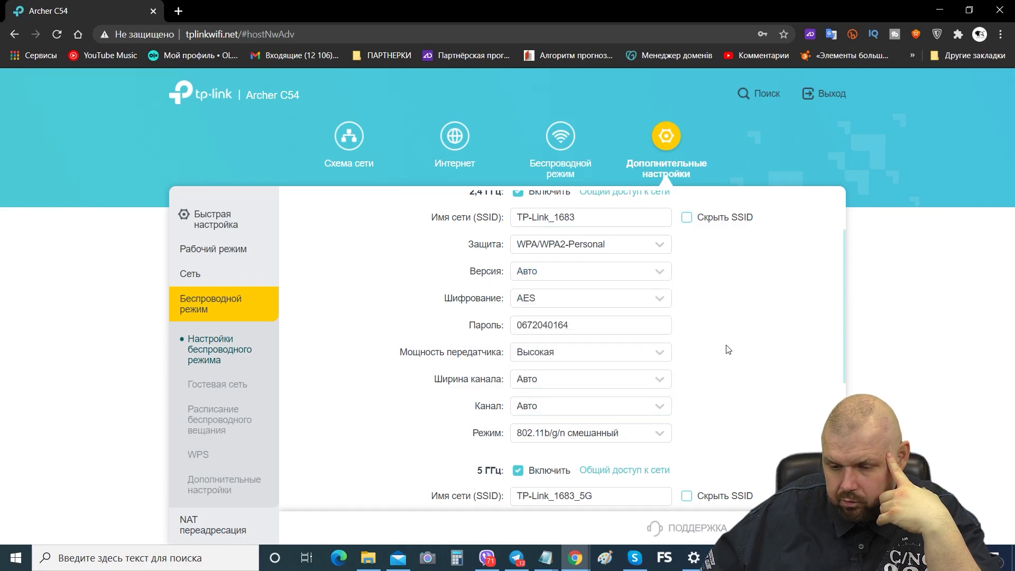
Examine the 802.11 mode options offered for the 2.4 GHz network
scroll(728, 349, "up", 2)
scroll(729, 349, "down", 5)
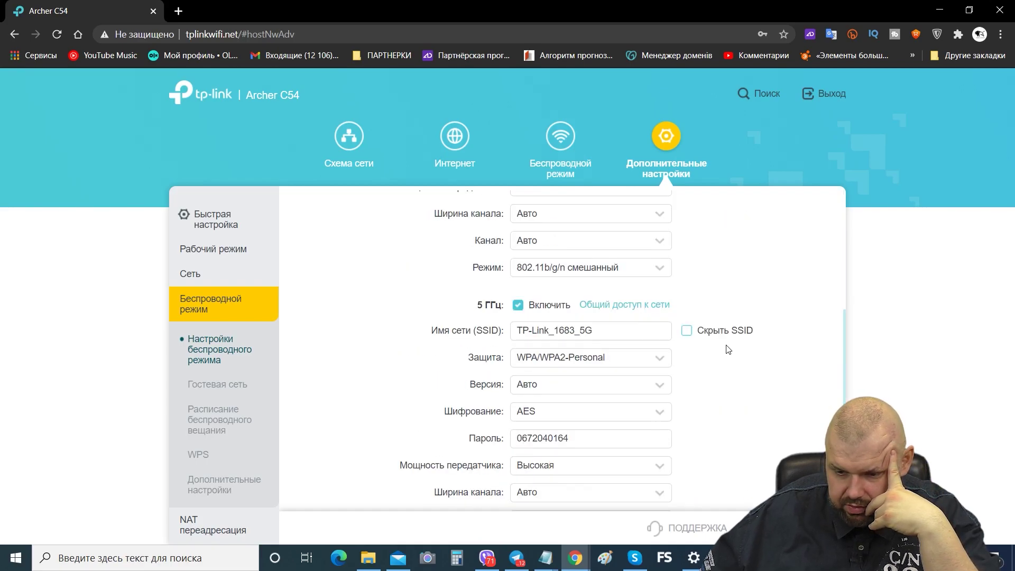
scroll(728, 349, "down", 2)
scroll(728, 349, "up", 2)
left_click(604, 275)
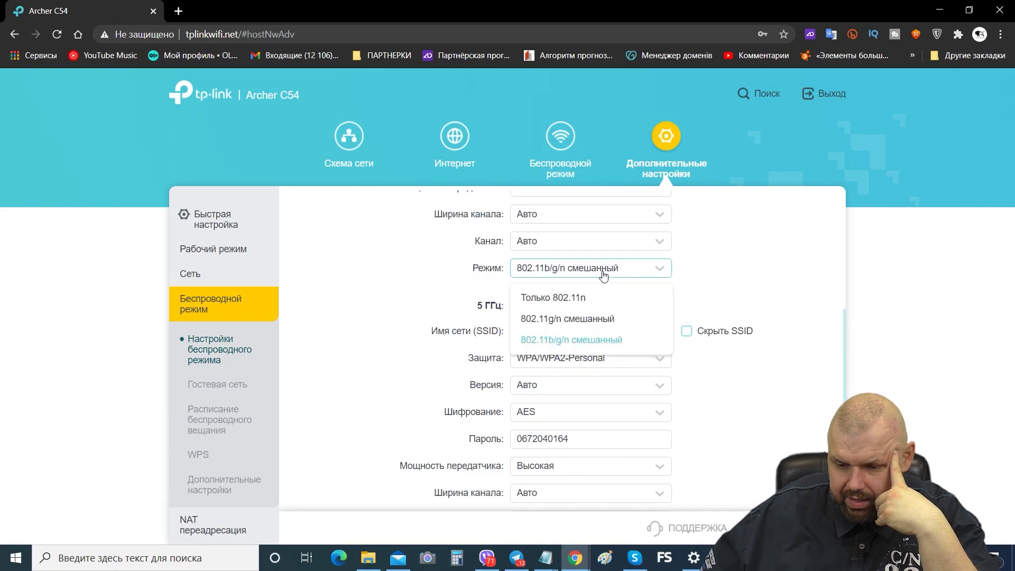
right_click(604, 274)
left_click(739, 267)
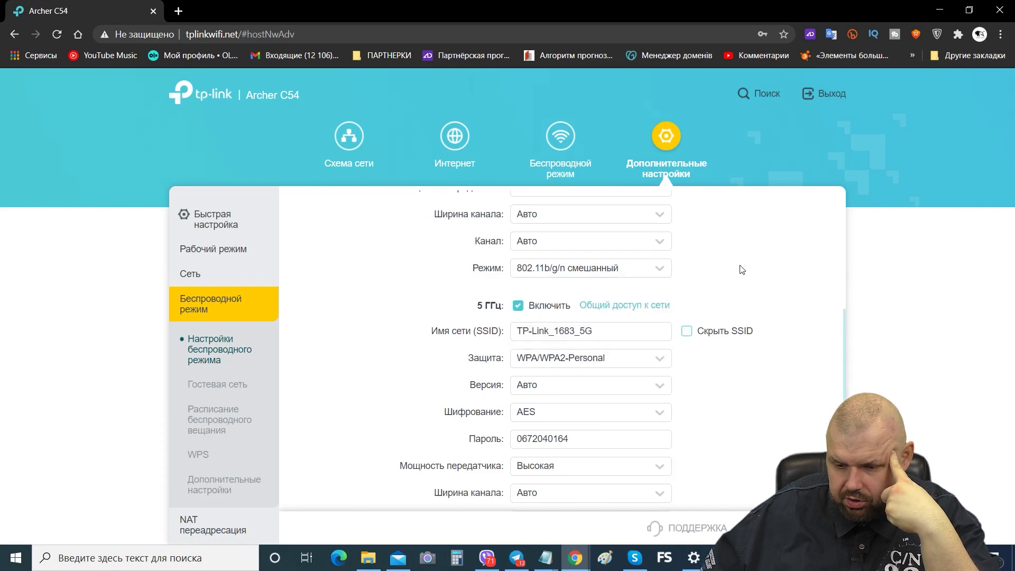
Examine the encryption, version and channel width options for the 5 GHz network
scroll(632, 332, "down", 2)
left_click(632, 332)
left_click(627, 306)
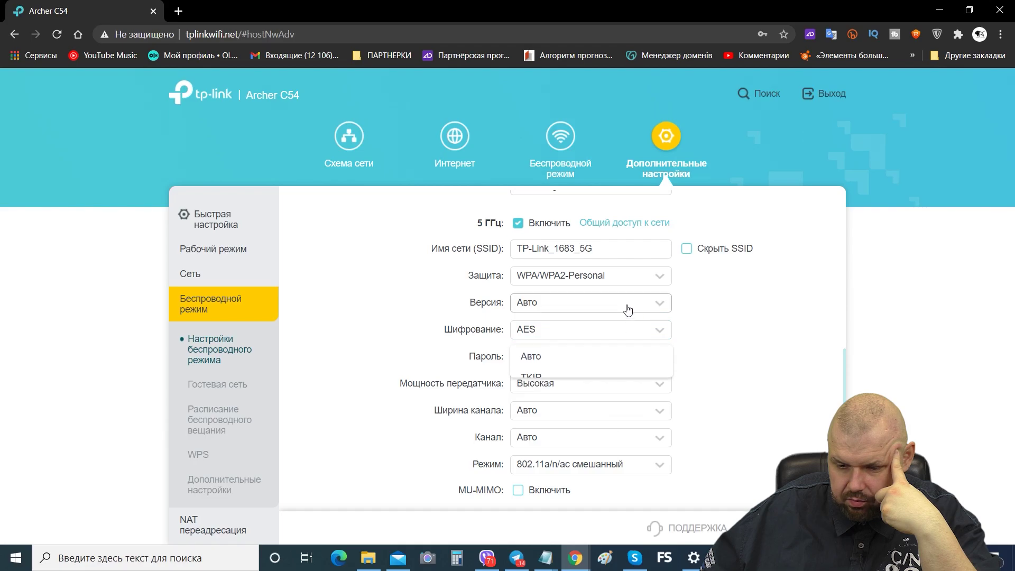
left_click(626, 305)
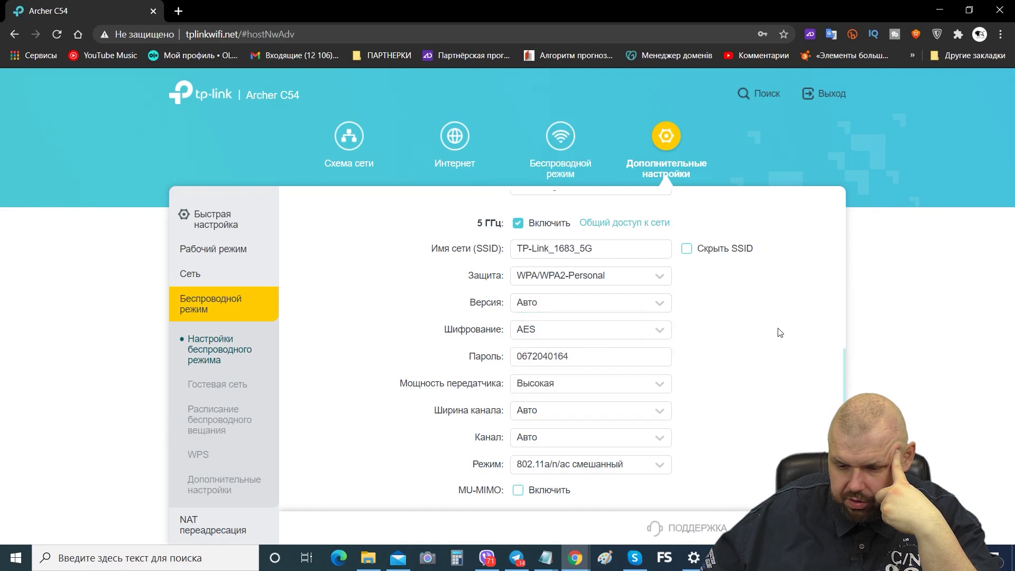
scroll(781, 338, "down", 1)
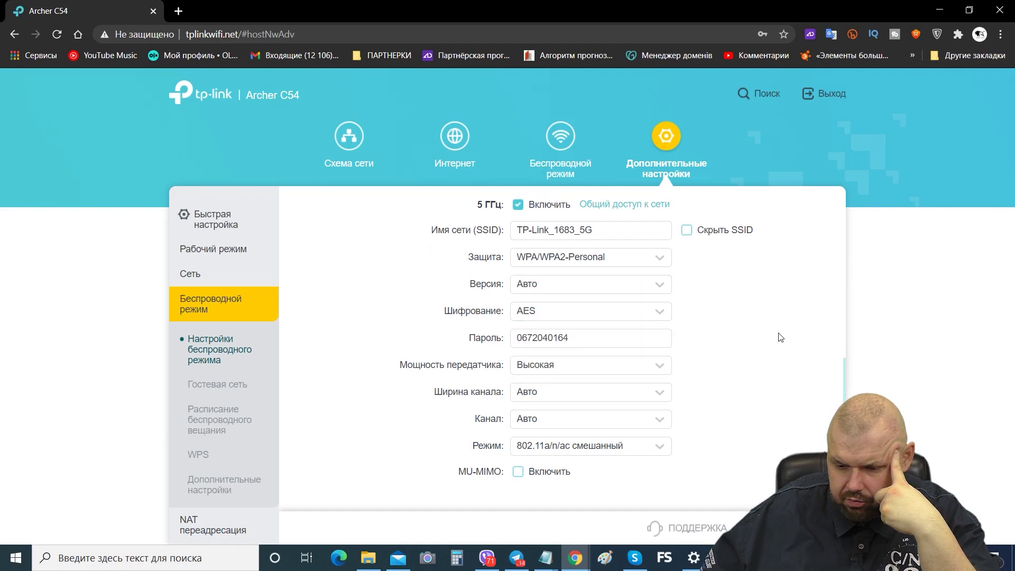
left_click(602, 400)
left_click(730, 398)
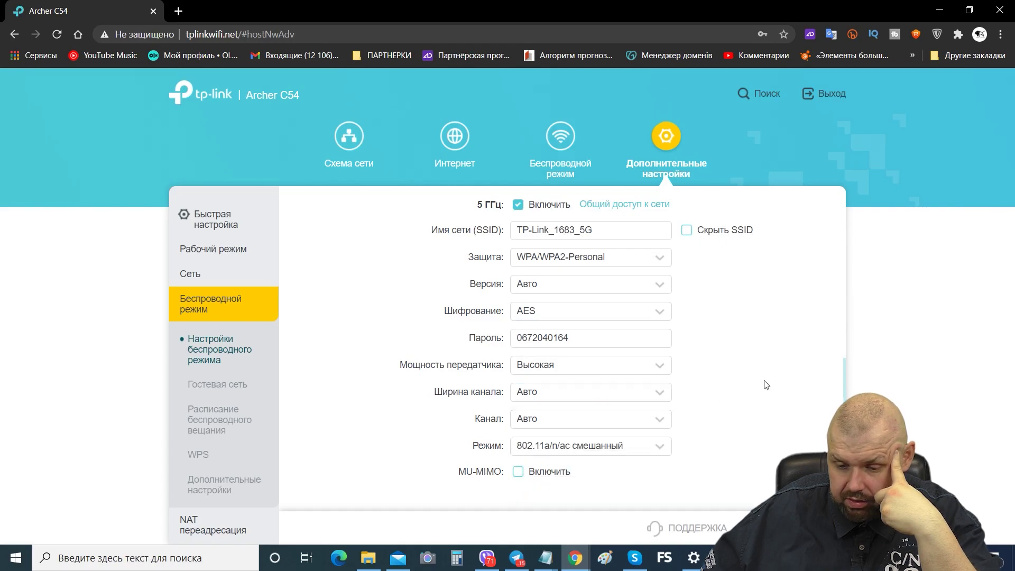
Look through the channels and 802.11 modes available for the 5 GHz network
left_click(584, 426)
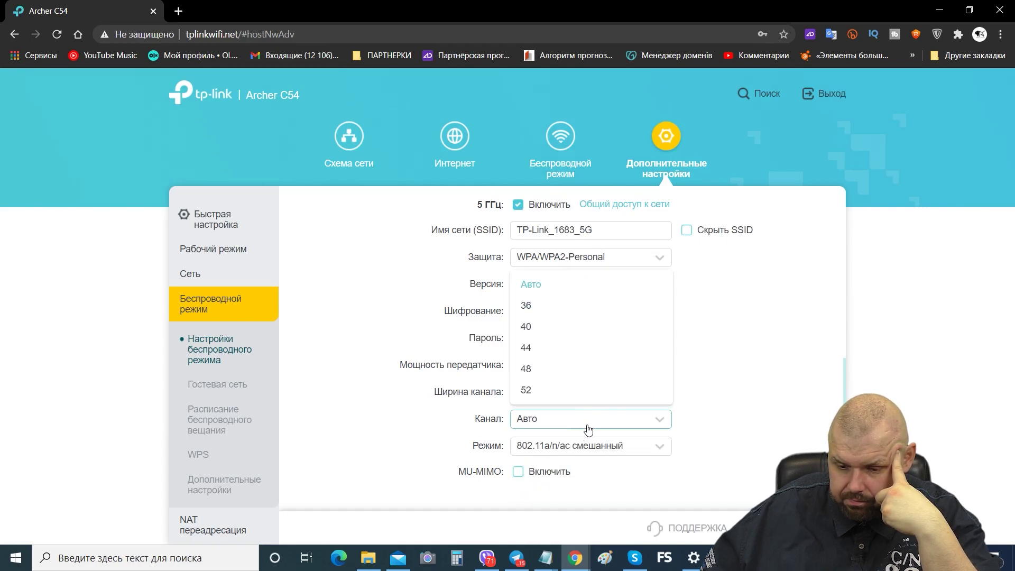
left_click(585, 424)
left_click(585, 424)
scroll(578, 358, "down", 3)
scroll(579, 360, "up", 3)
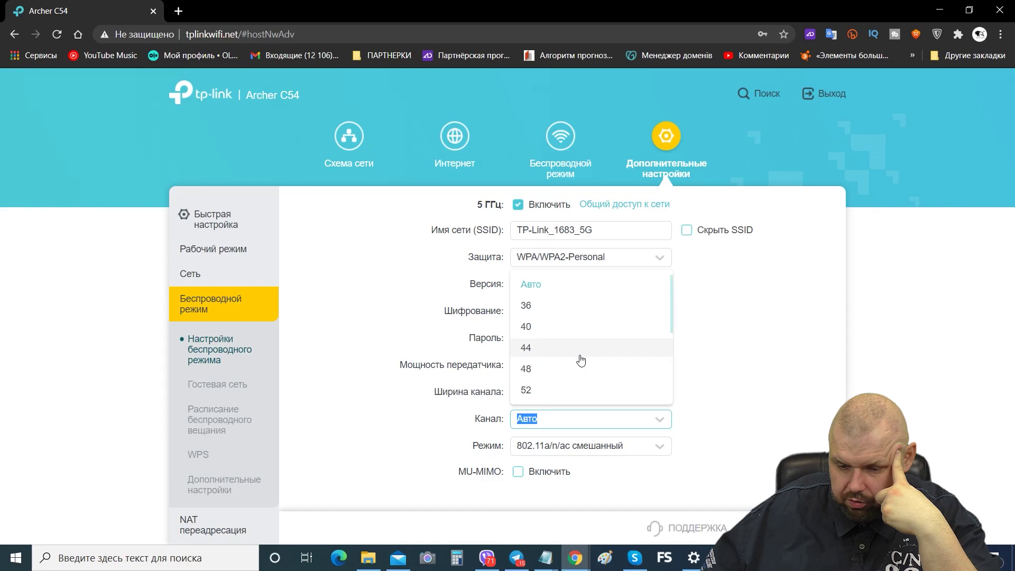
left_click(762, 381)
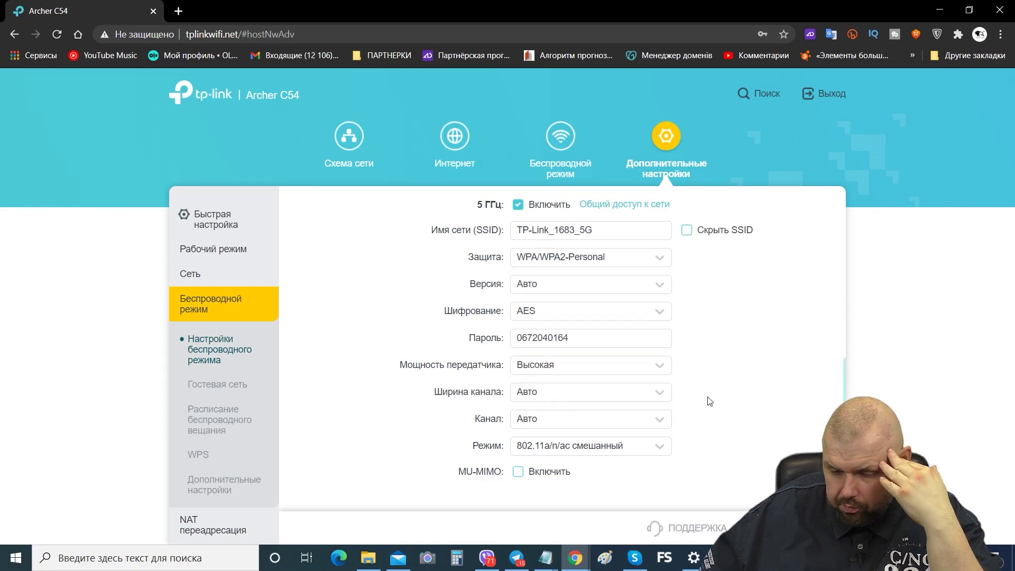
left_click(610, 450)
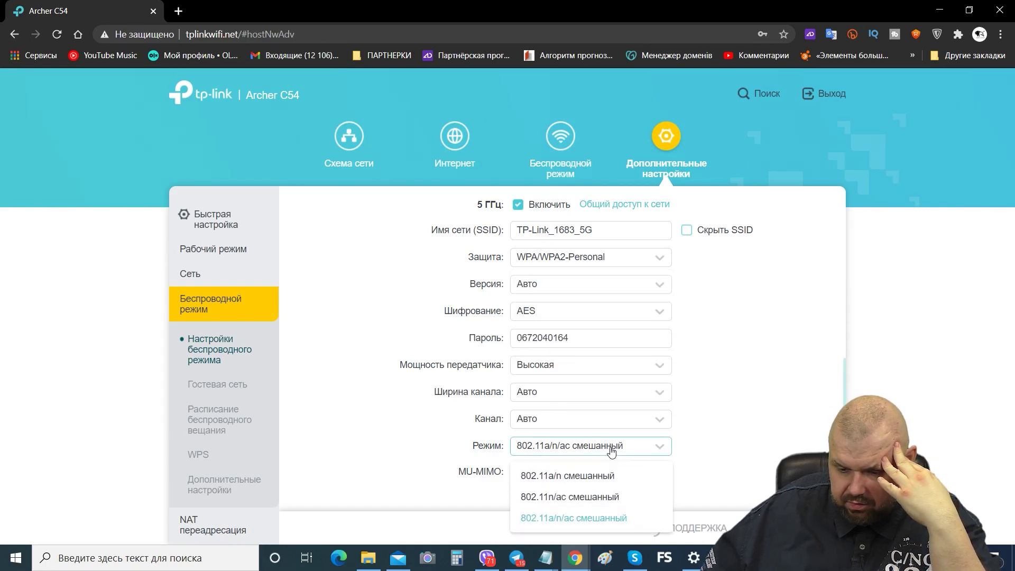
left_click(655, 445)
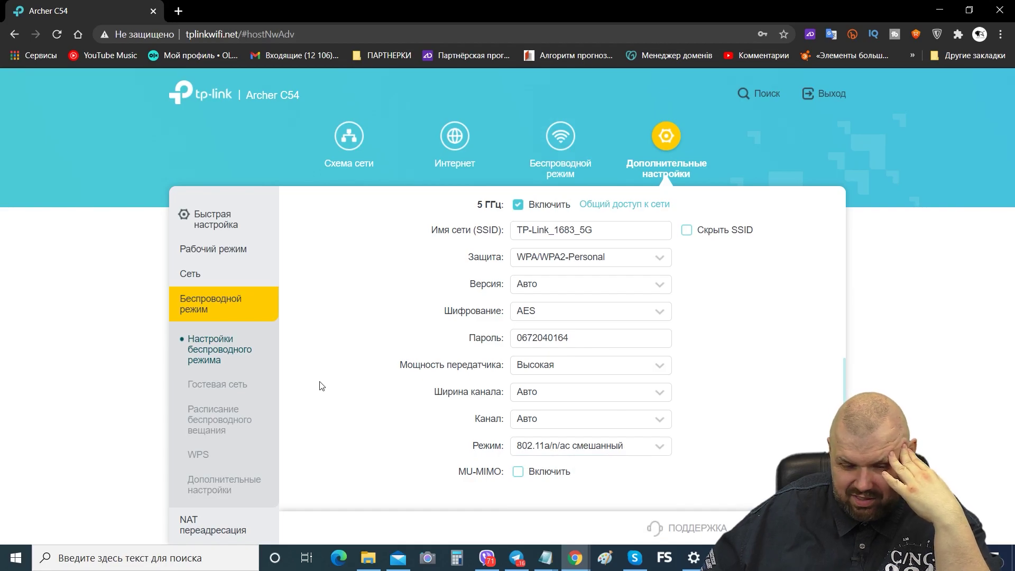
Review the guest network, wireless schedule, WPS and additional settings pages of the advanced wireless section
scroll(249, 370, "down", 2)
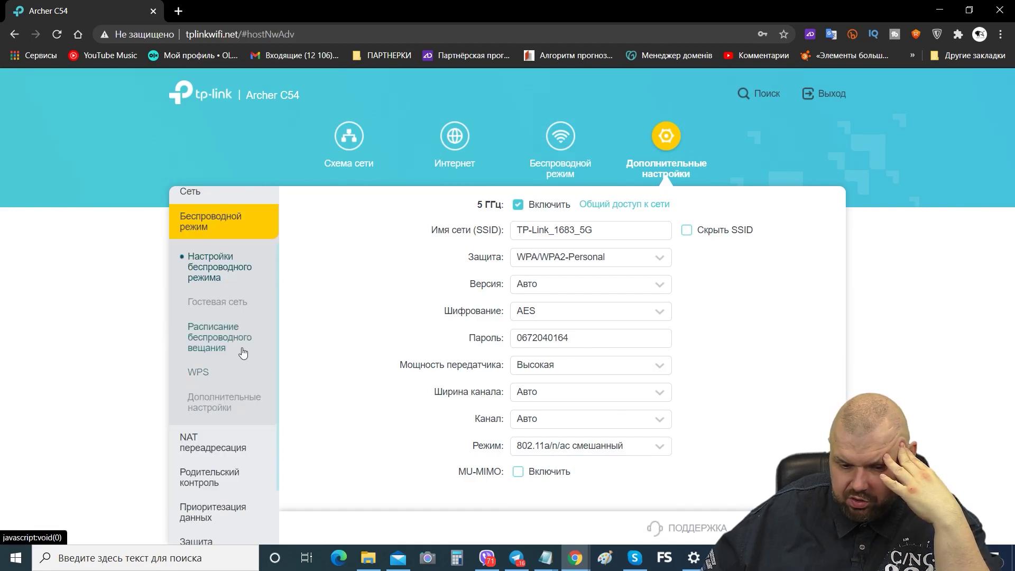
left_click(242, 304)
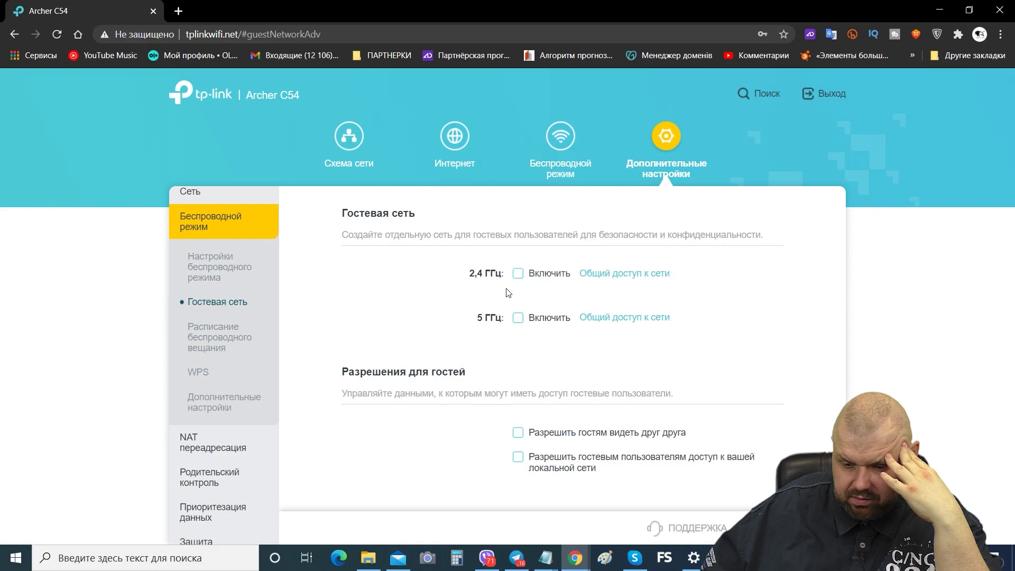
left_click(222, 336)
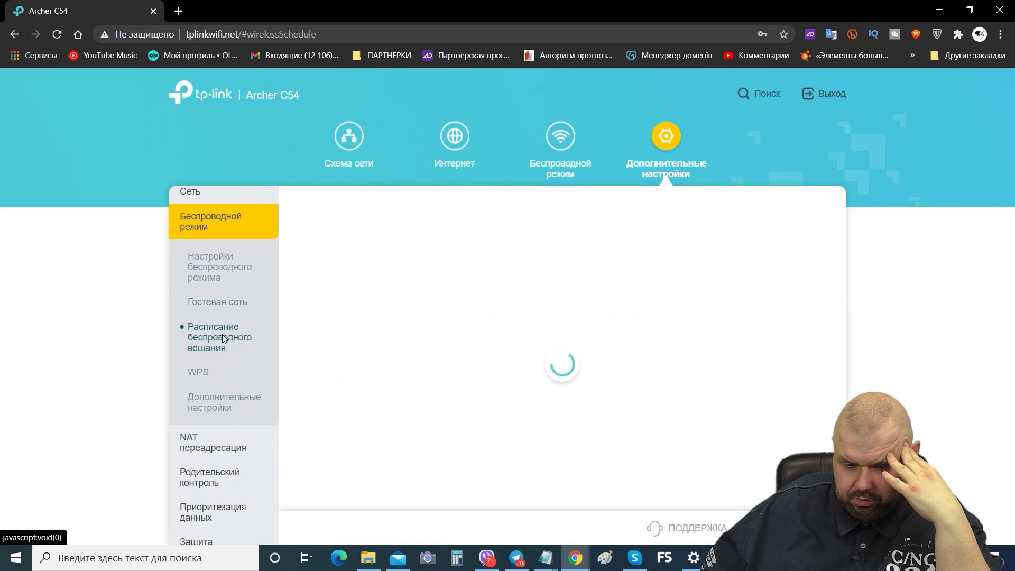
scroll(234, 340, "down", 2)
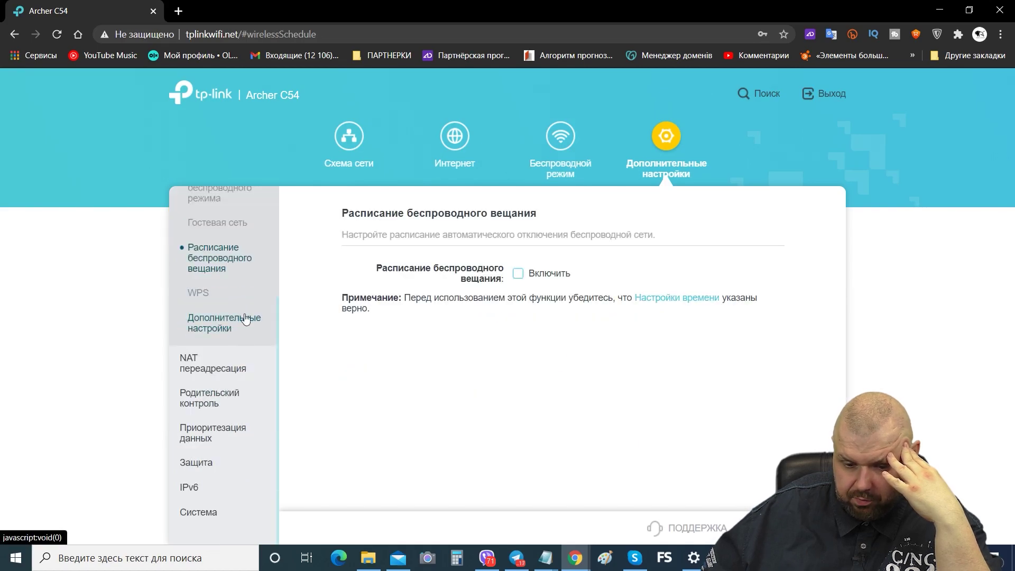
left_click(193, 290)
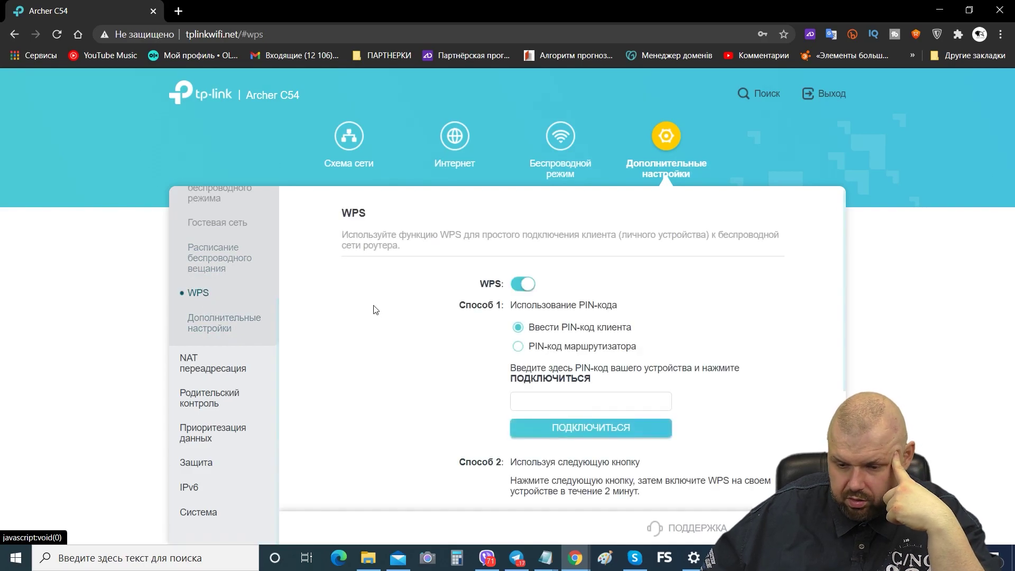
scroll(374, 310, "down", 2)
left_click(207, 325)
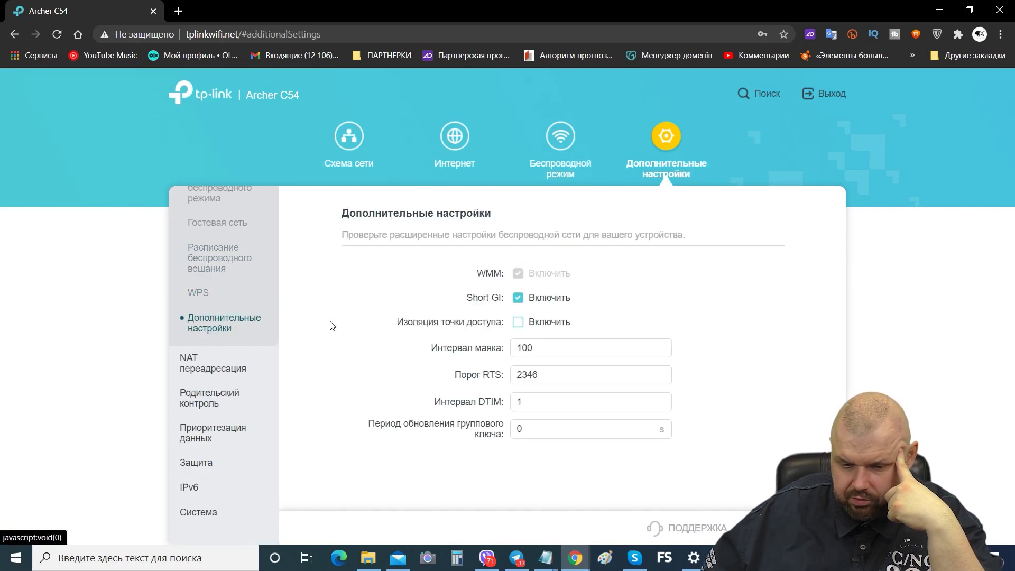
Review the NAT forwarding pages for port forwarding, Port Triggering, UPnP and DMZ
left_click(212, 363)
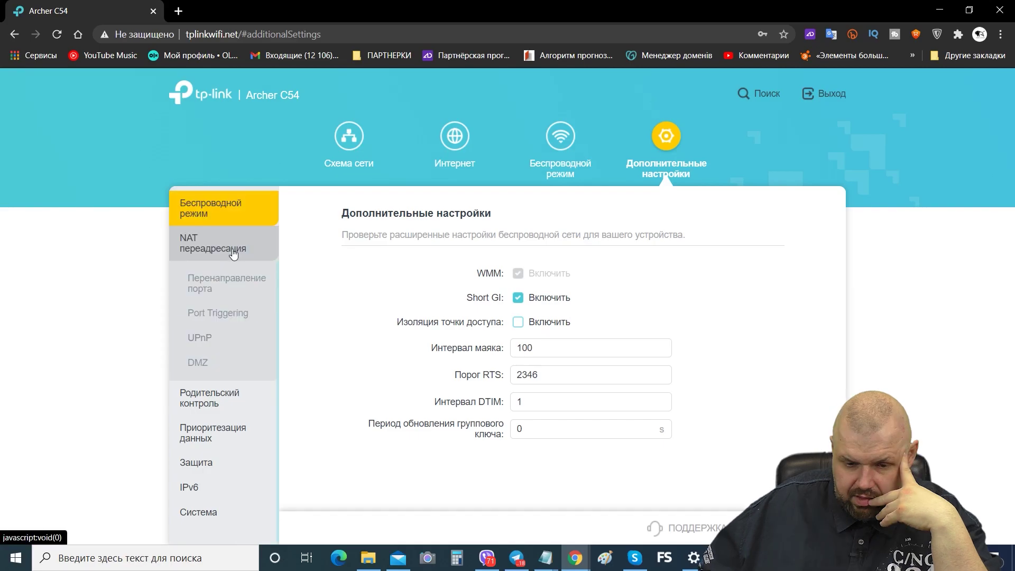
left_click(233, 283)
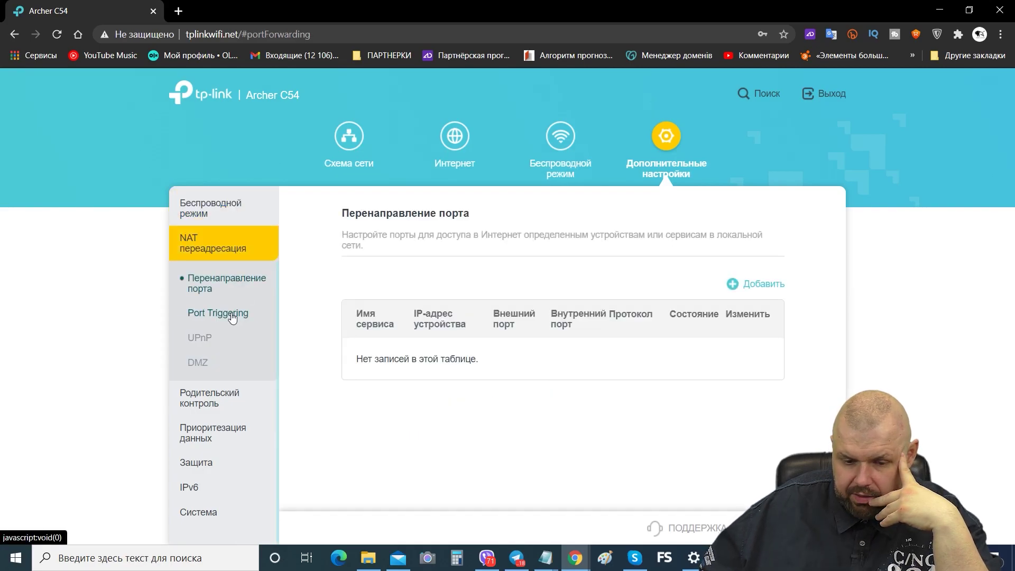
left_click(233, 316)
left_click(221, 340)
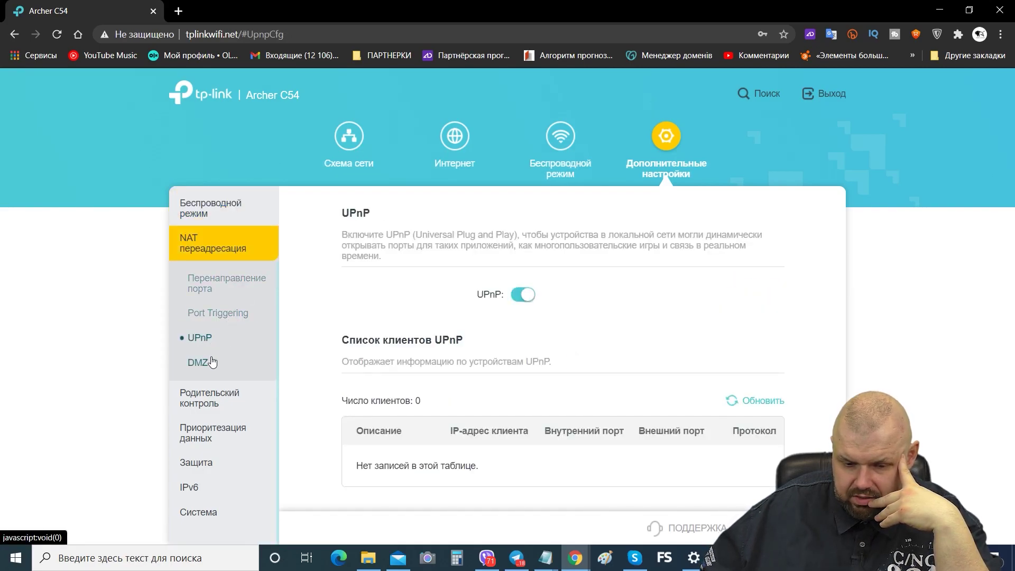
left_click(211, 362)
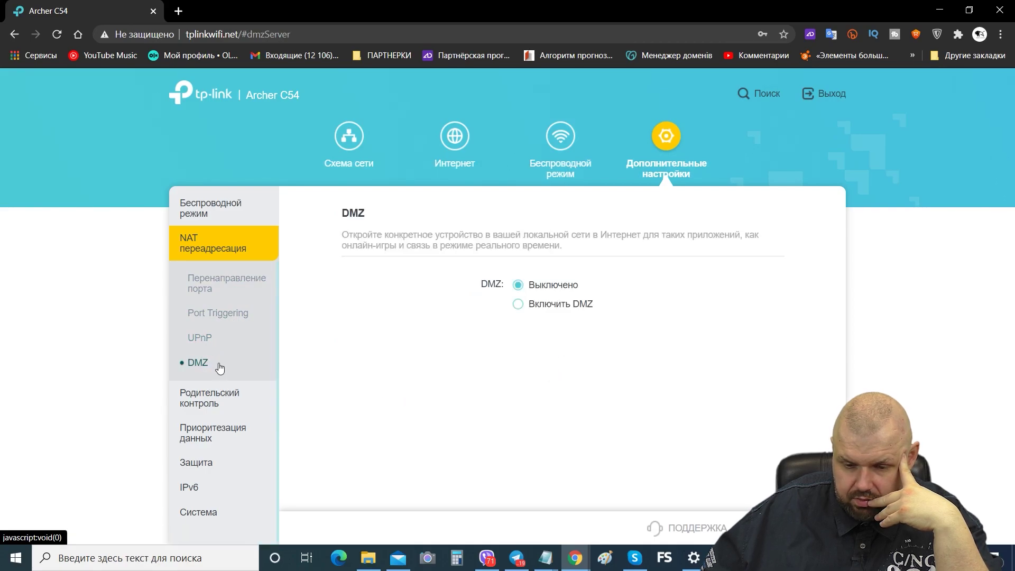
Start a new parental control profile with the person's first name and assign the first OnePlus-8 device to it
left_click(216, 395)
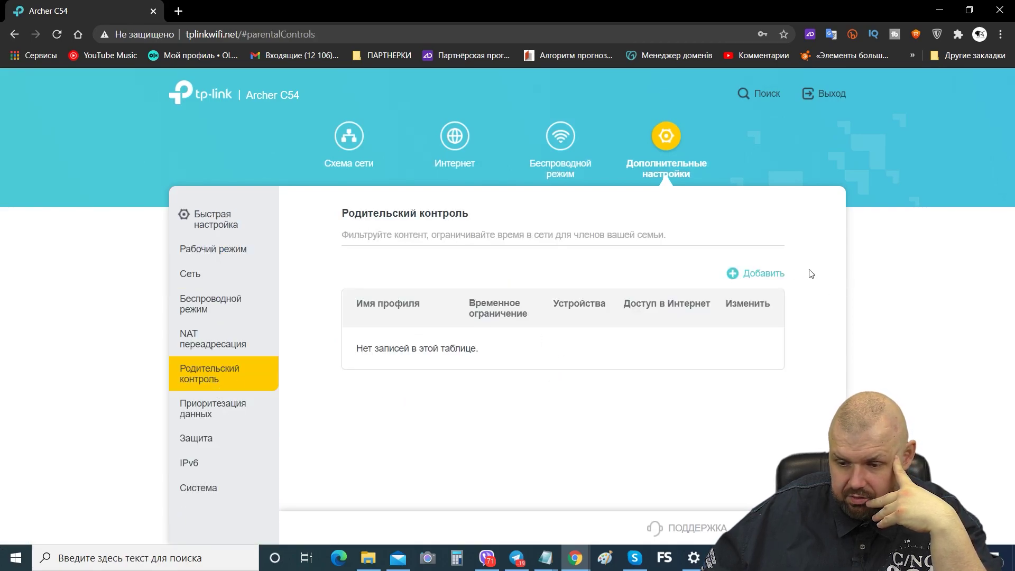
left_click(747, 273)
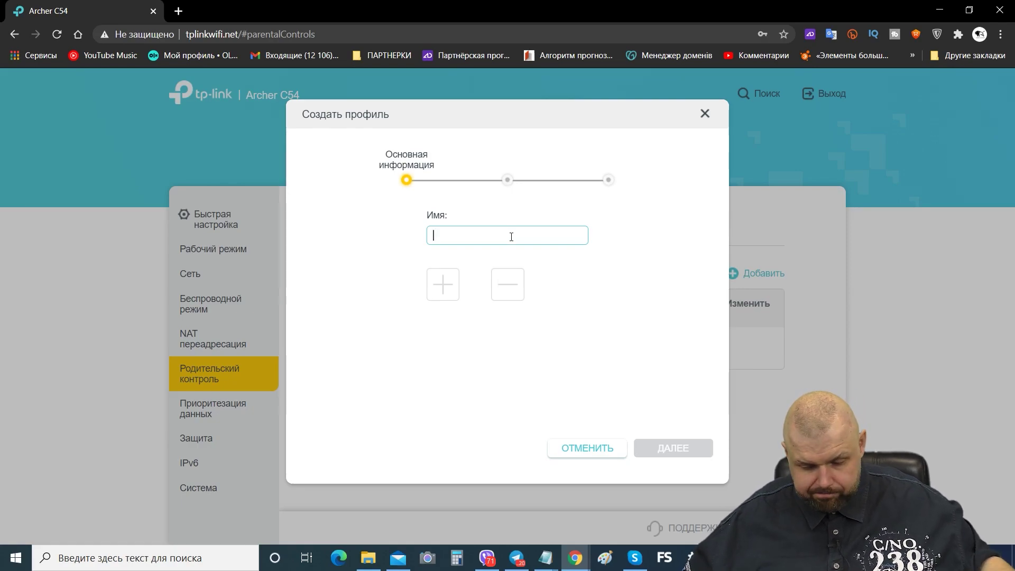
type("Dfc")
key("BackSpace")
key("BackSpace")
type("Vasiliy")
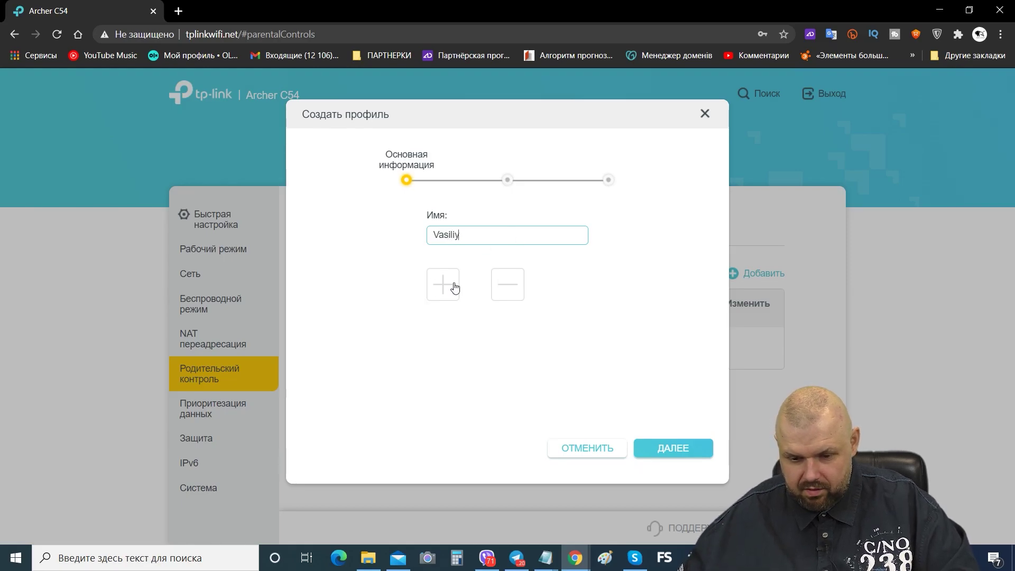
left_click(452, 286)
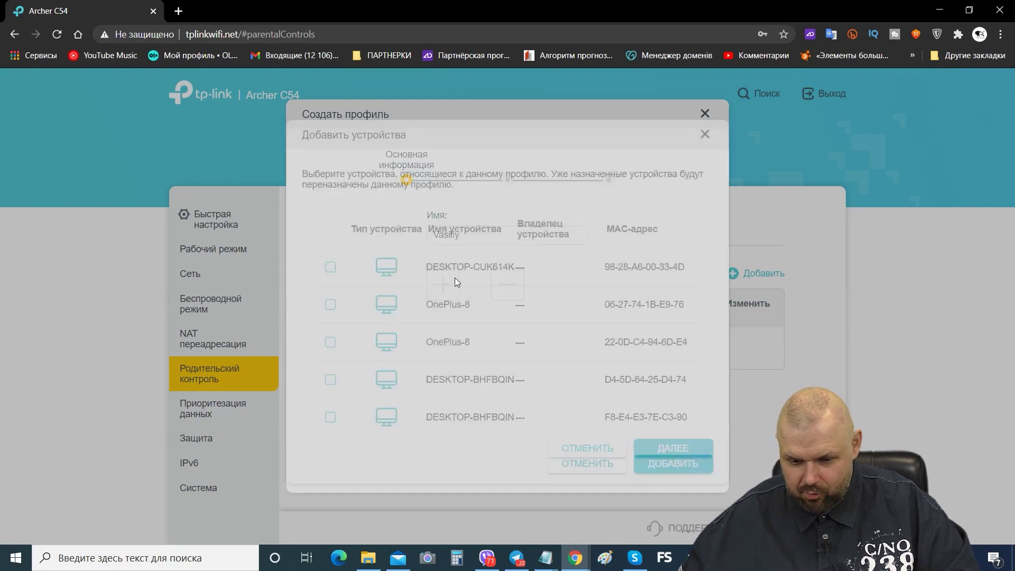
left_click(330, 304)
left_click(673, 463)
left_click(668, 448)
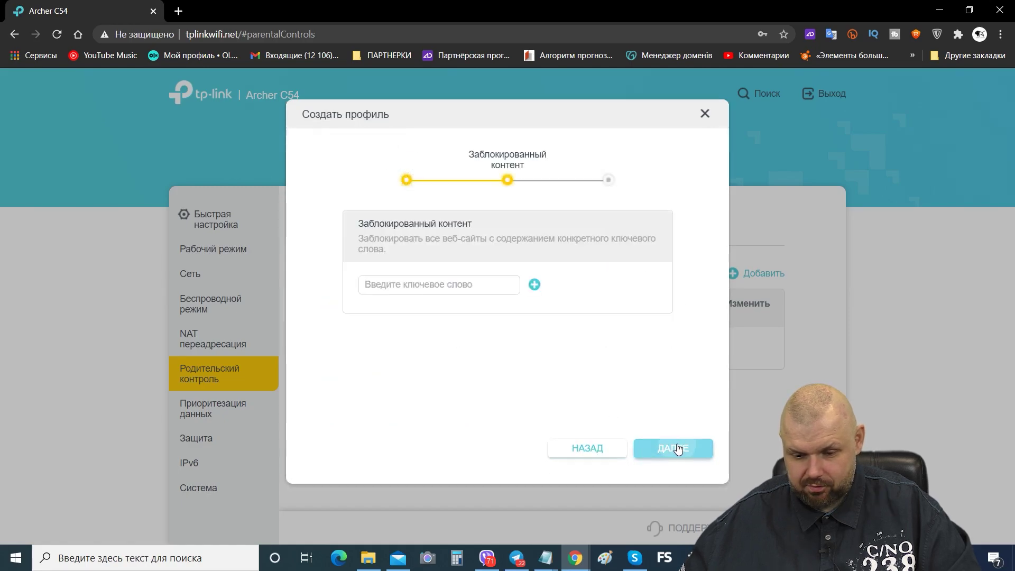
Block the keywords "porno" and "порно" for the profile and save it without any time limits
left_click(428, 285)
type("gjhj")
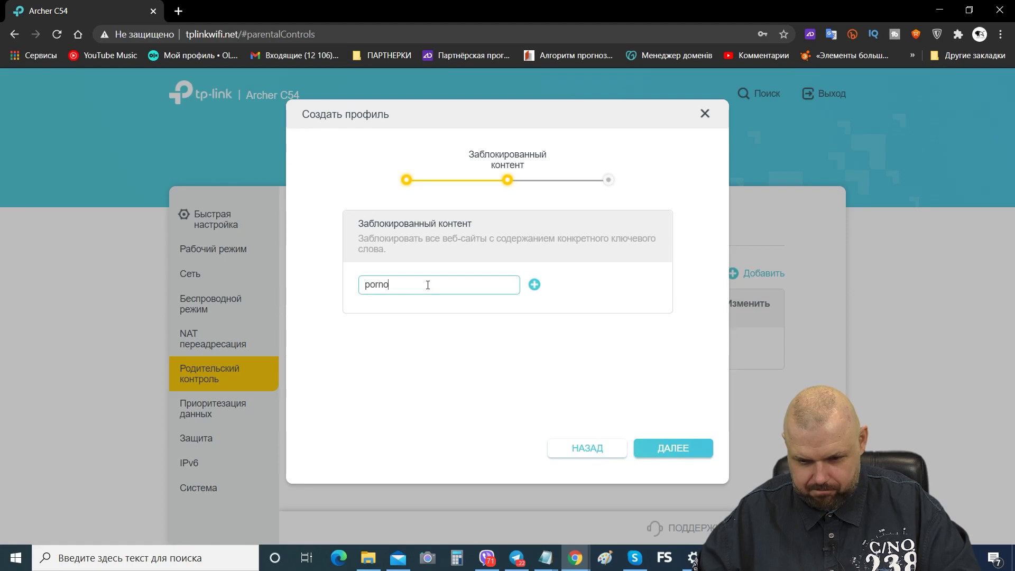
left_click(534, 285)
left_click(453, 286)
type("порно")
left_click(535, 285)
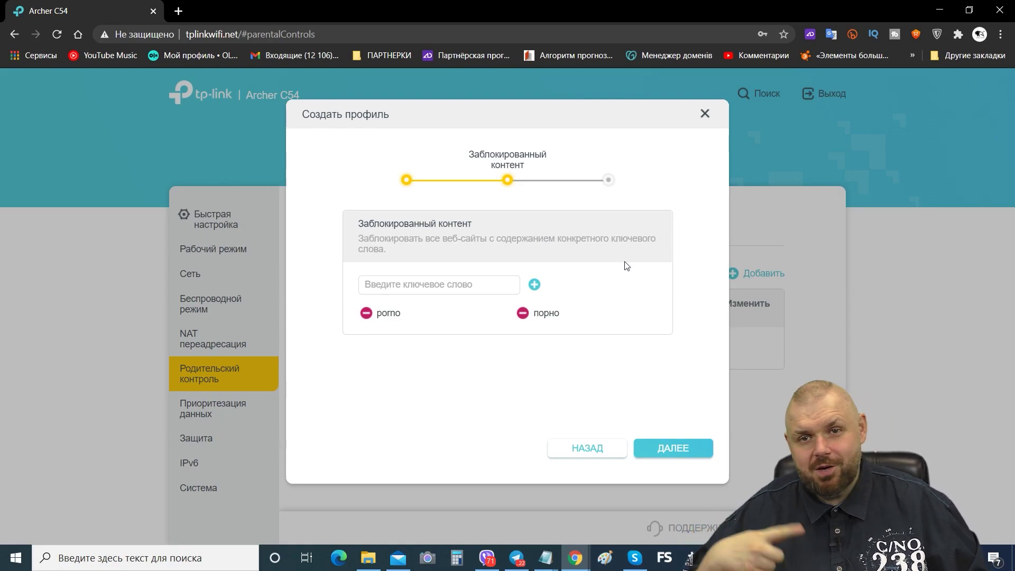
left_click(694, 440)
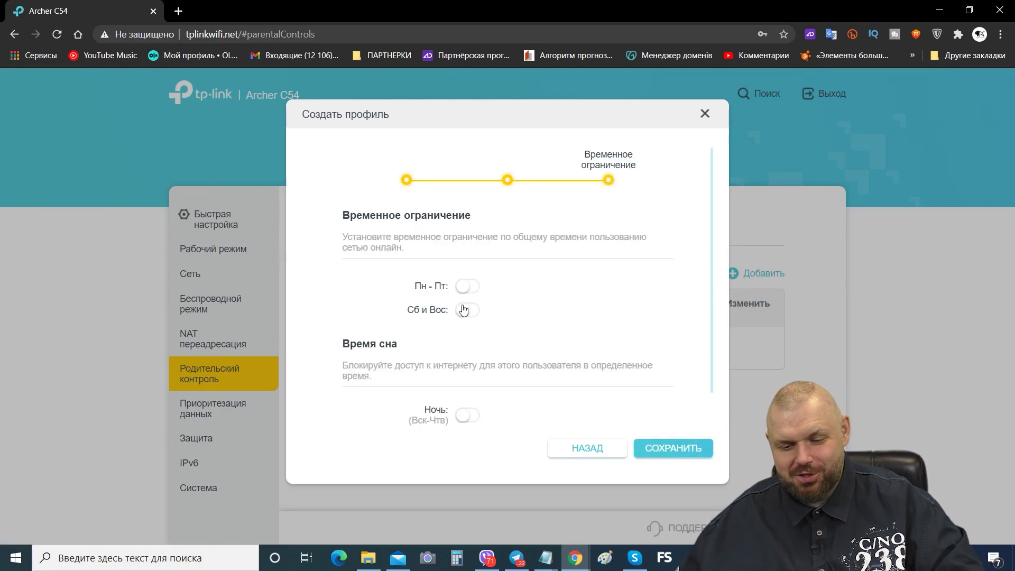
left_click(675, 448)
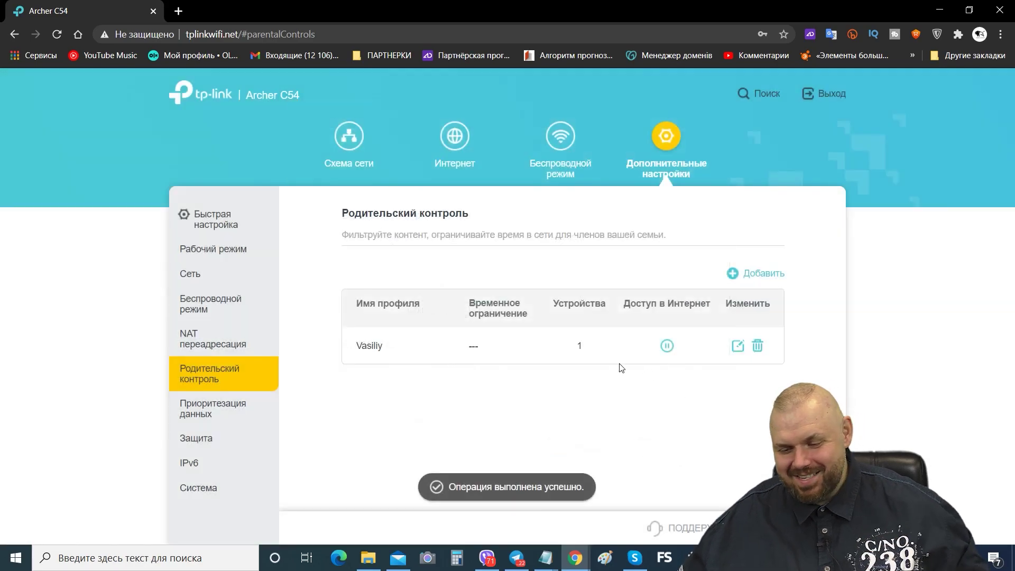
Enable data prioritization (QoS) and give the device DESKTOP-CUK614K priority
left_click(203, 406)
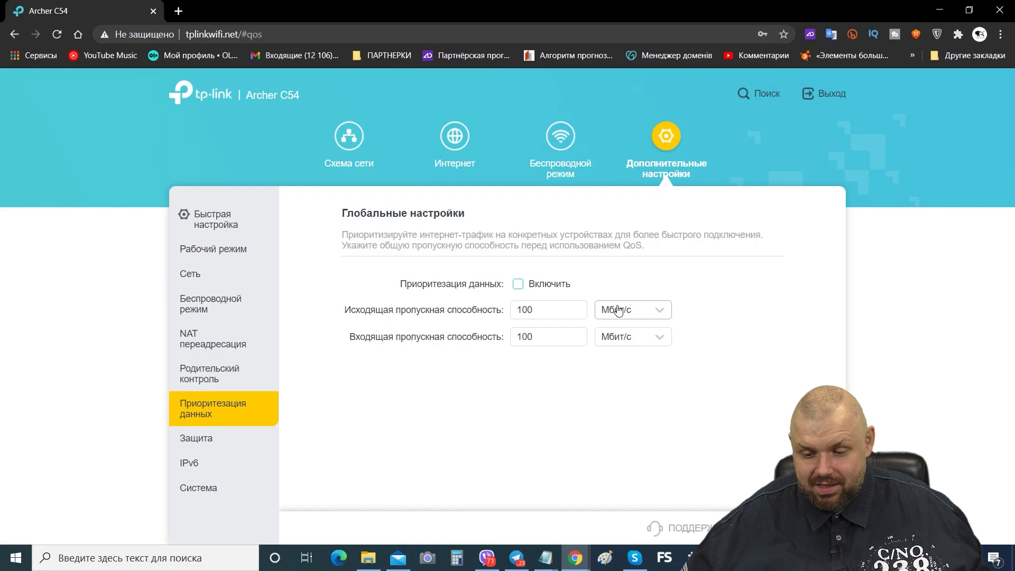
left_click(518, 284)
scroll(687, 428, "down", 2)
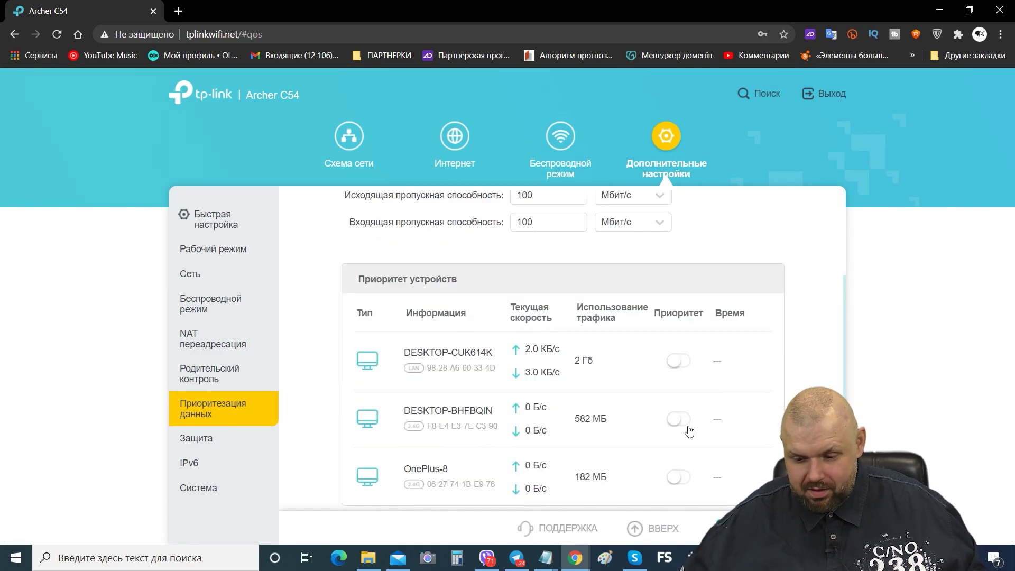
left_click(677, 368)
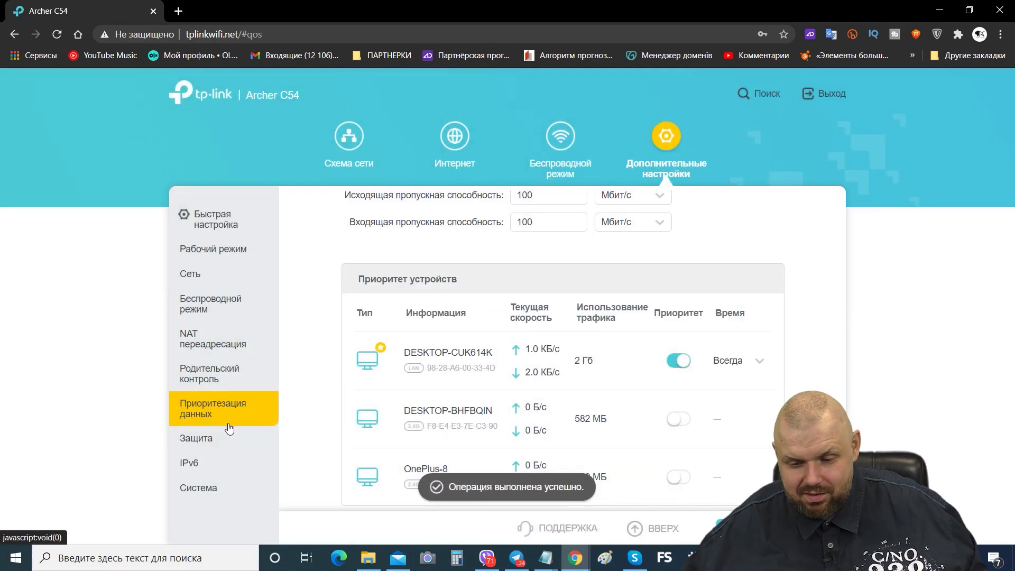
Review the security pages for firewall, access control, IP and MAC binding and ALG, plus the IPv6 page
left_click(236, 436)
left_click(225, 373)
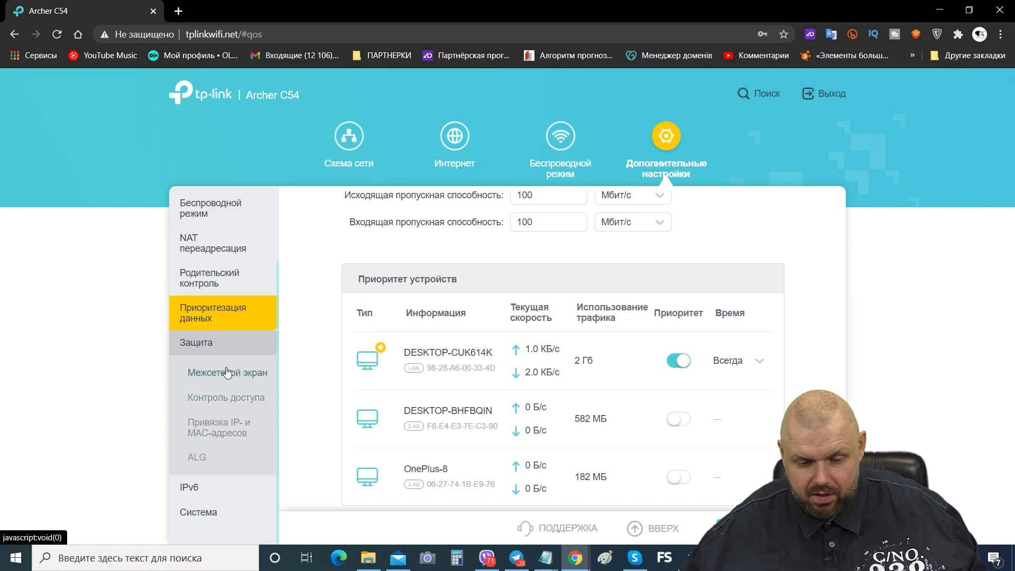
left_click(223, 396)
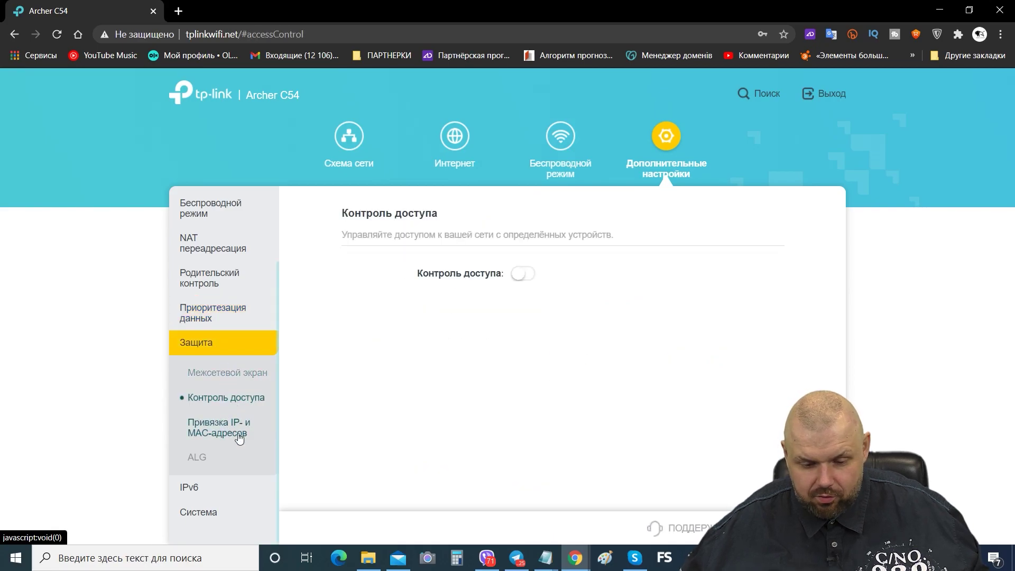
left_click(232, 431)
left_click(199, 457)
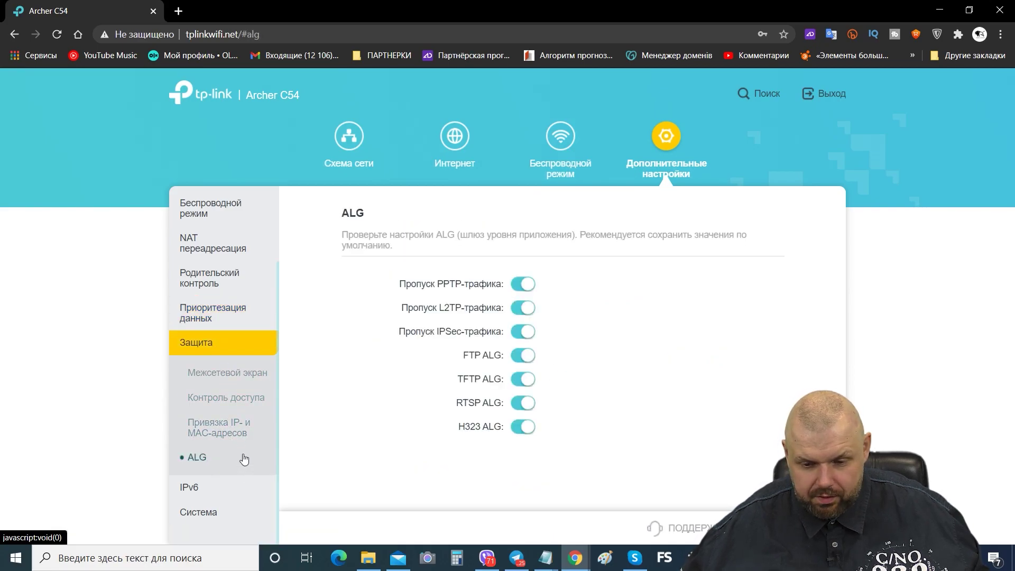
left_click(212, 487)
Open the system firmware update page and try to start a local update without choosing a file
left_click(217, 488)
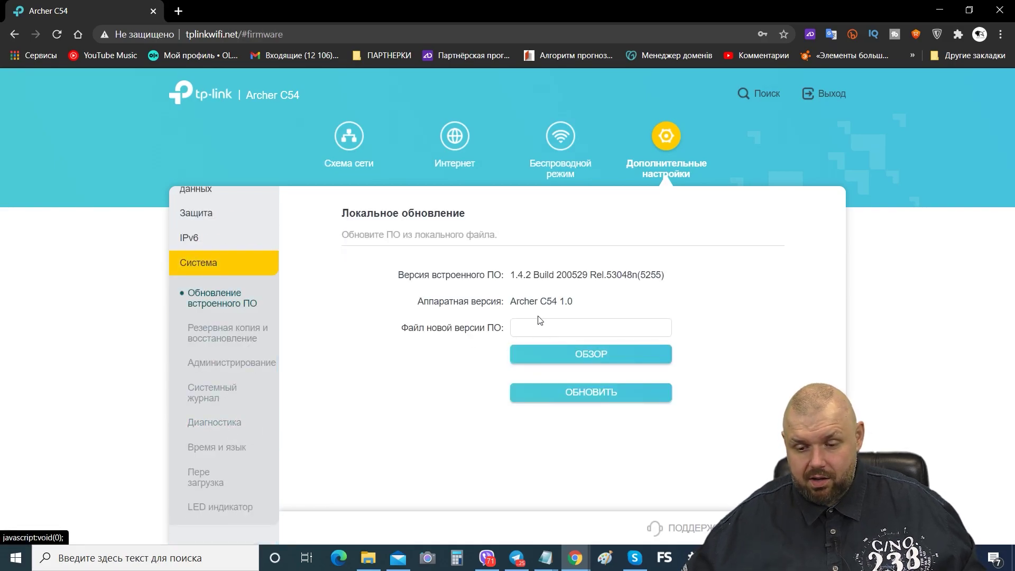
left_click(597, 391)
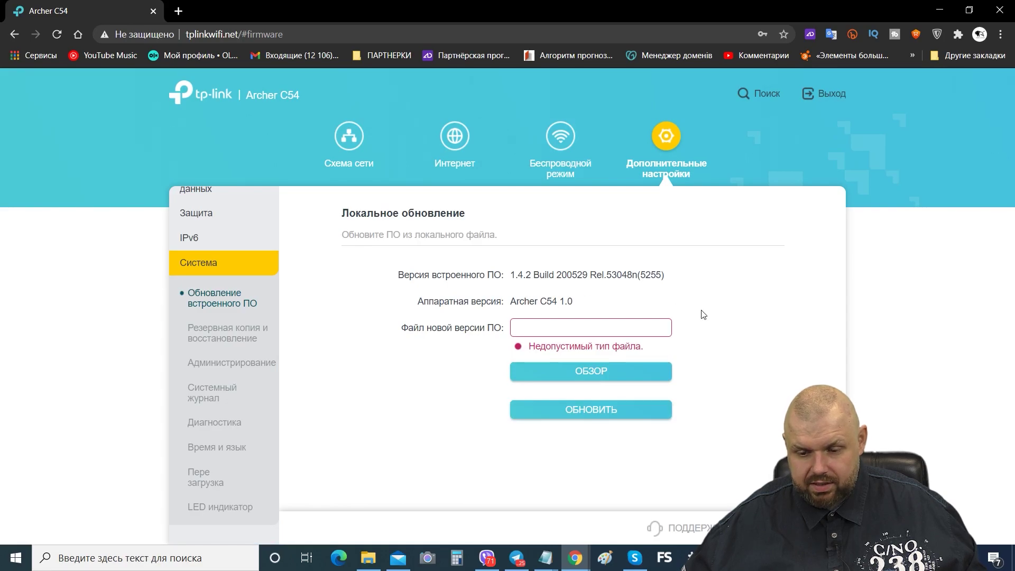
Review the backup and restore, administration, diagnostics and LED indicator pages of the system section
left_click(237, 332)
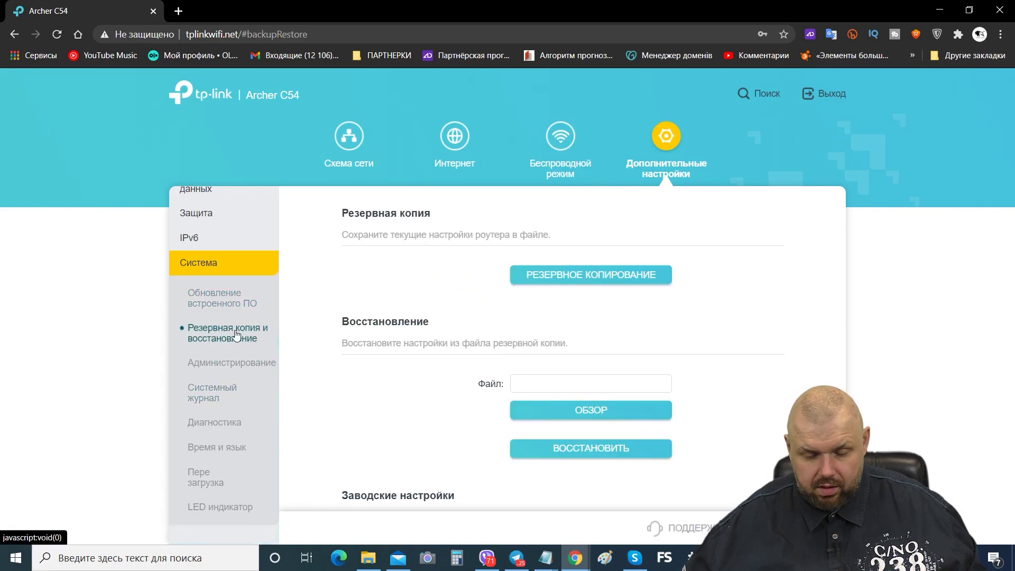
left_click(236, 365)
scroll(353, 345, "down", 2)
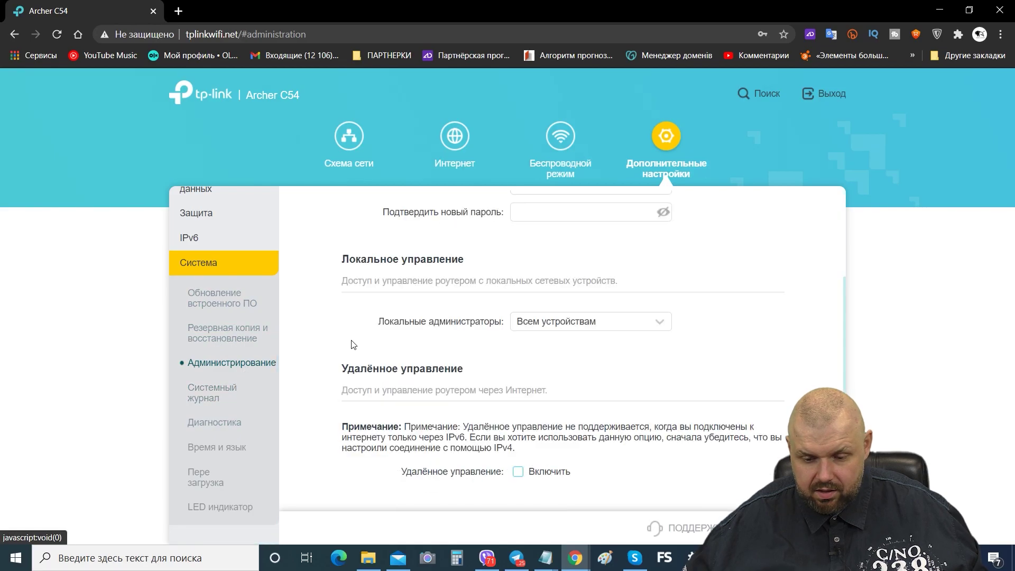
left_click(217, 433)
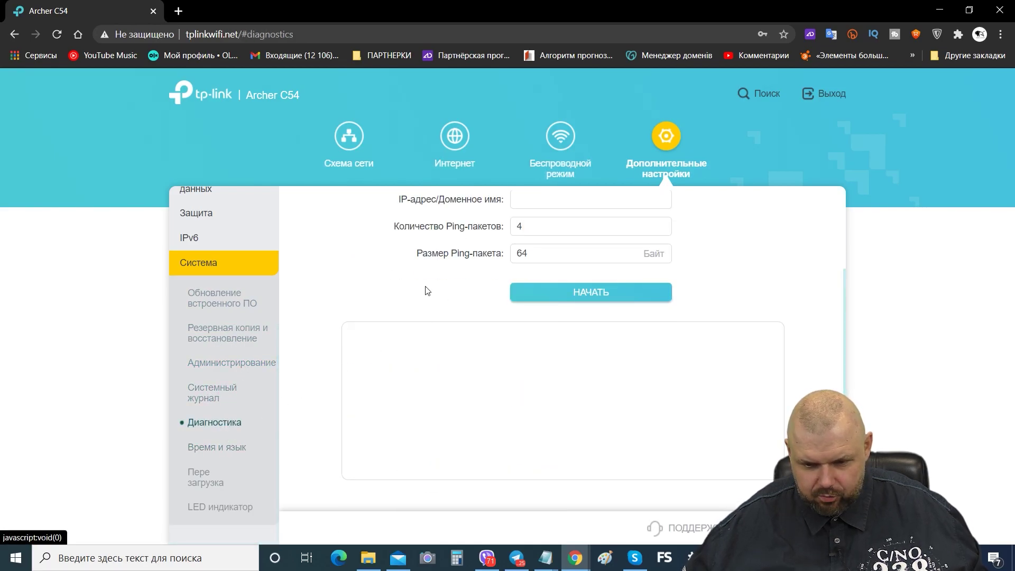
scroll(434, 293, "up", 2)
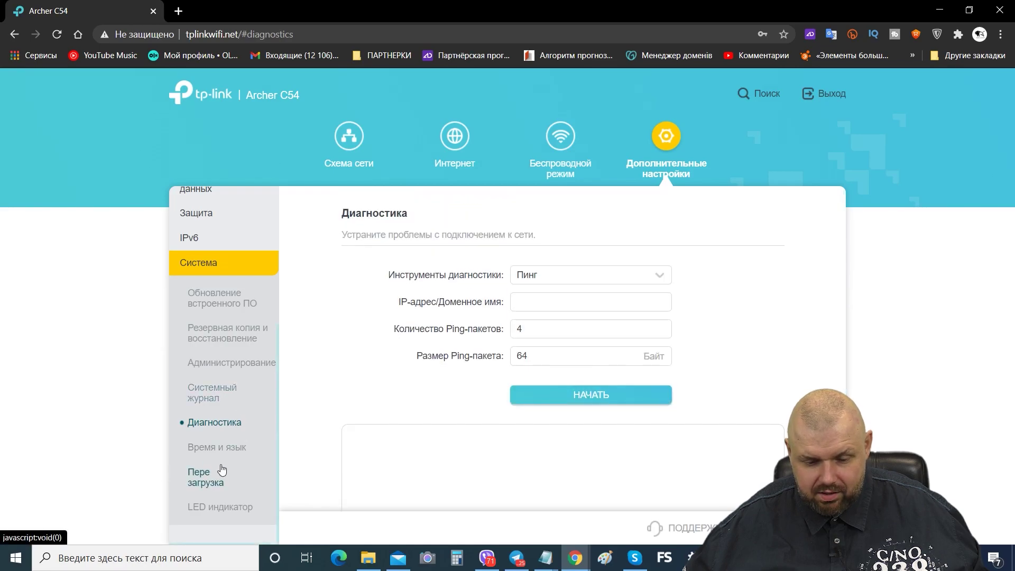
left_click(208, 516)
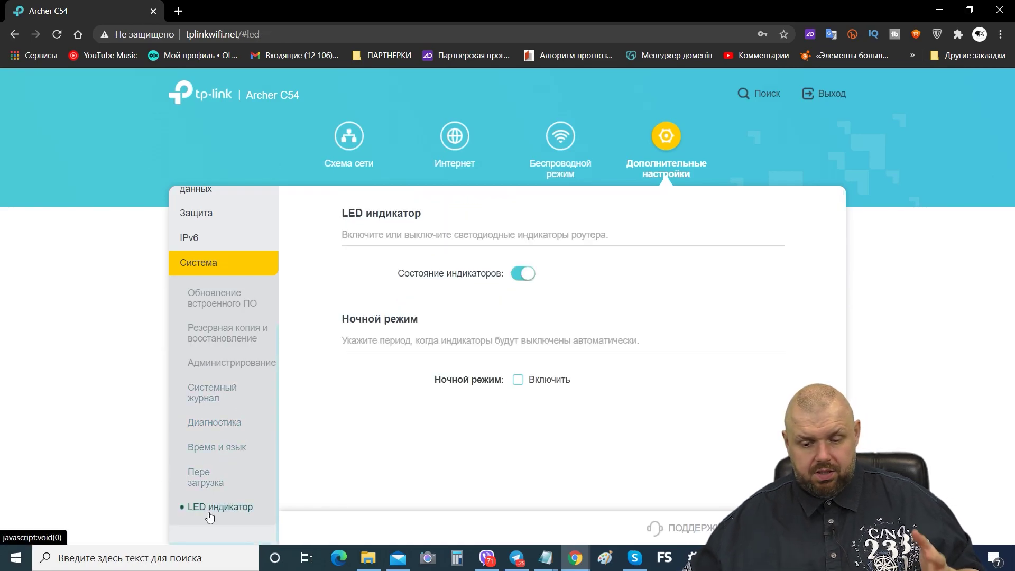